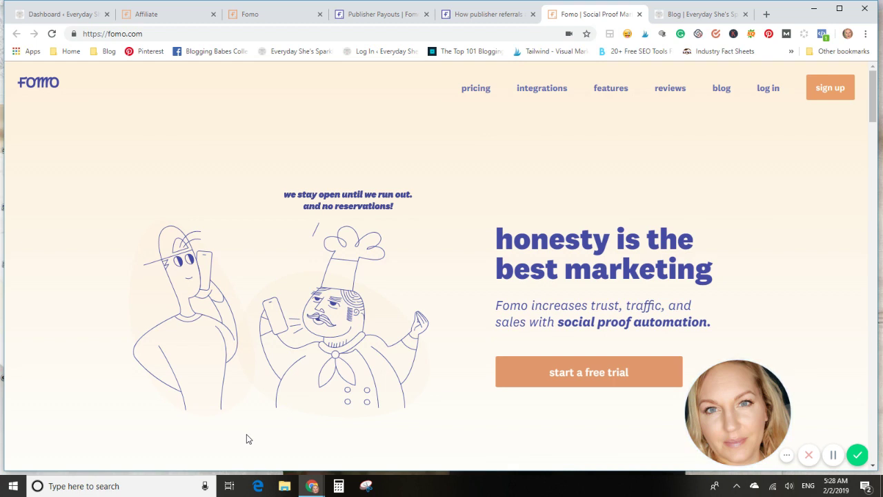
Look through the Fomo homepage, including its customer reviews, sample notifications, integrations and optimization sections.
drag(691, 403, 764, 403)
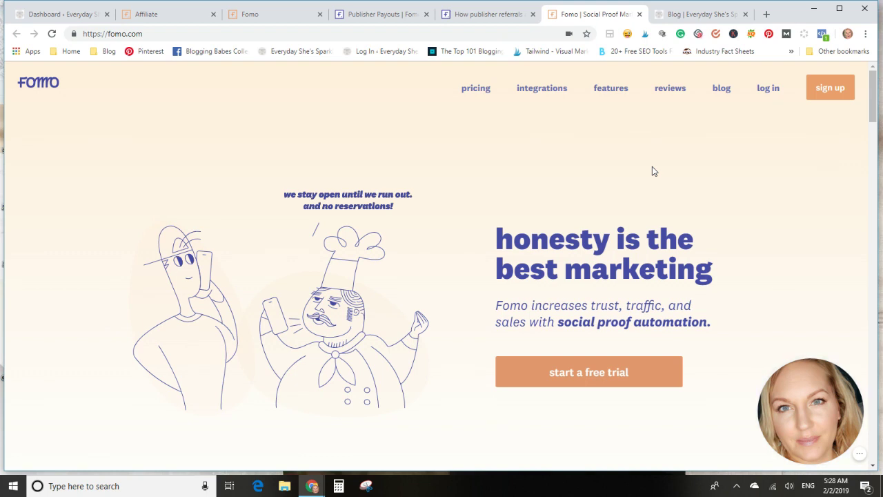
scroll(653, 168, down, 1)
scroll(653, 169, up, 1)
scroll(383, 221, down, 3)
scroll(453, 229, down, 5)
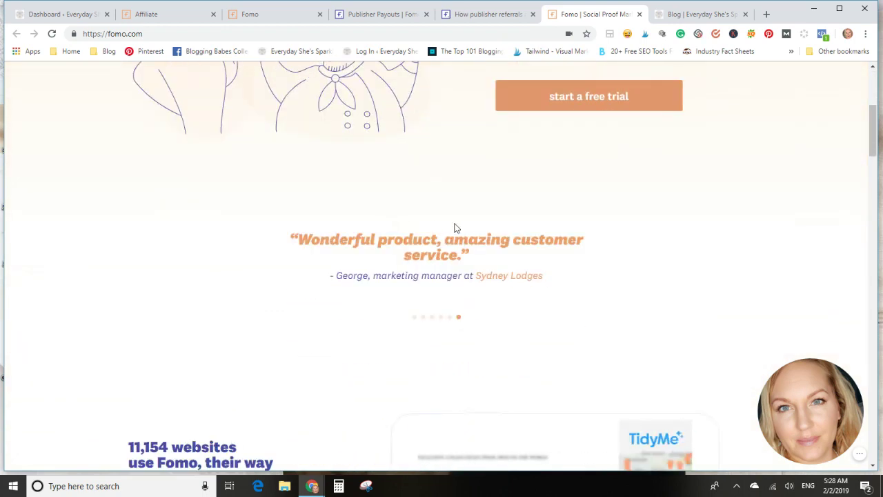
scroll(454, 229, down, 2)
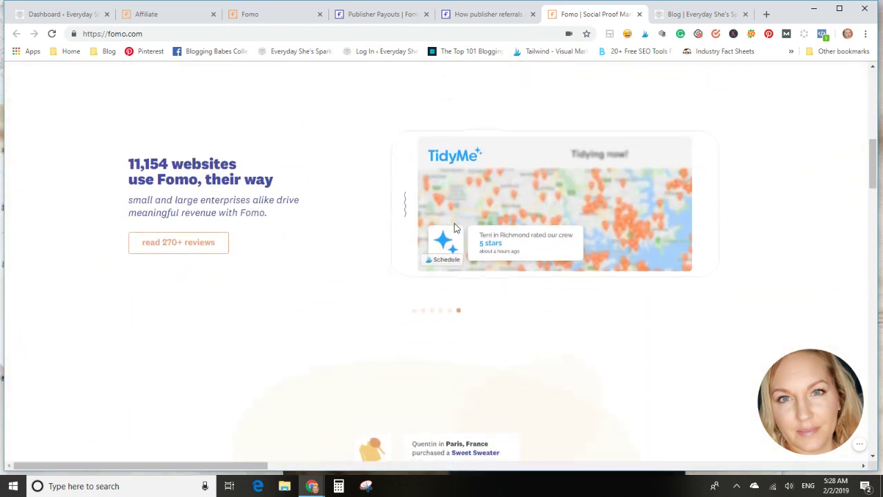
scroll(550, 233, down, 1)
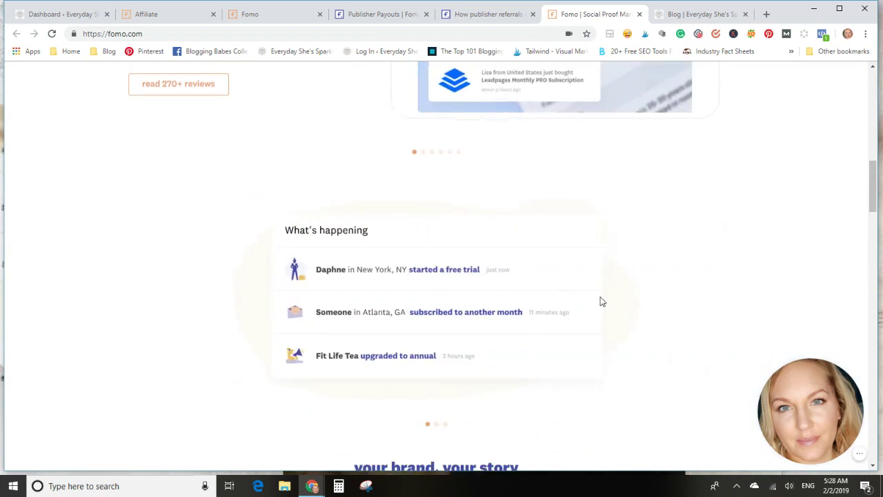
scroll(625, 307, down, 7)
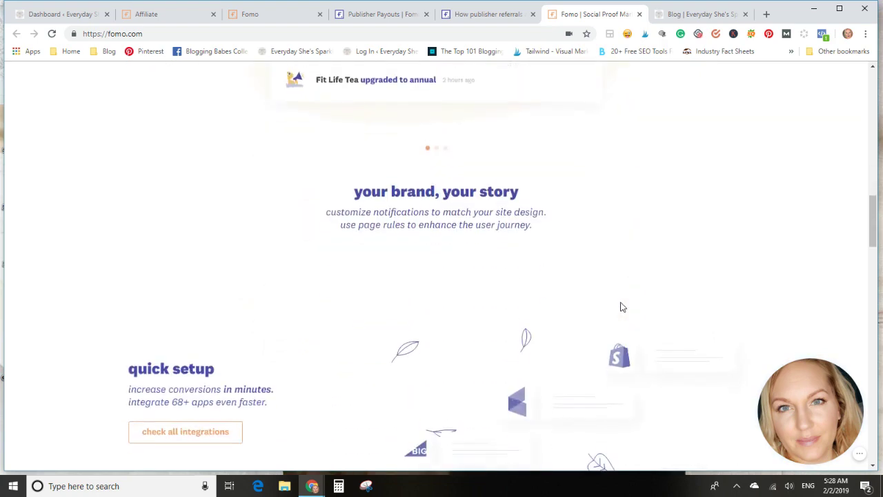
scroll(505, 325, down, 1)
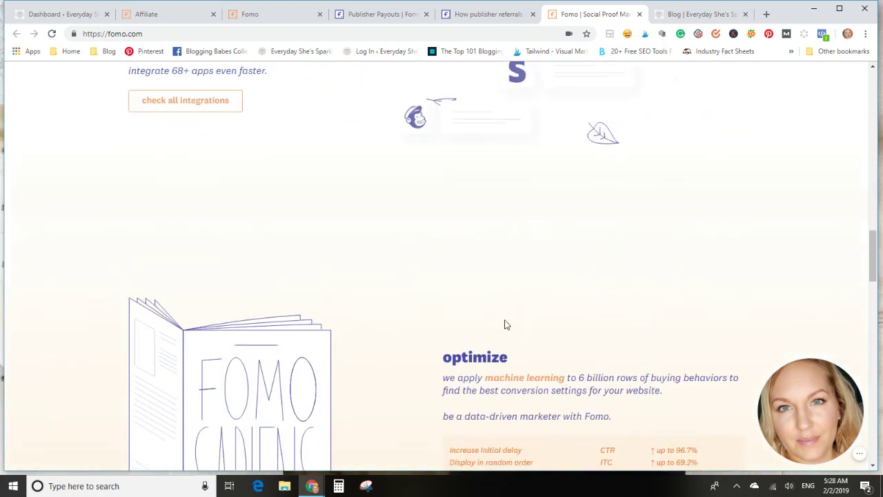
scroll(505, 325, up, 4)
scroll(536, 318, up, 4)
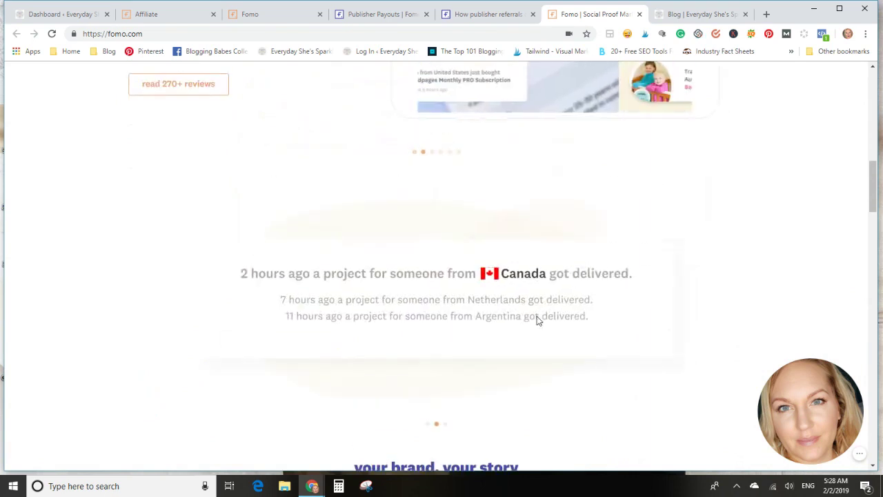
scroll(539, 321, down, 1)
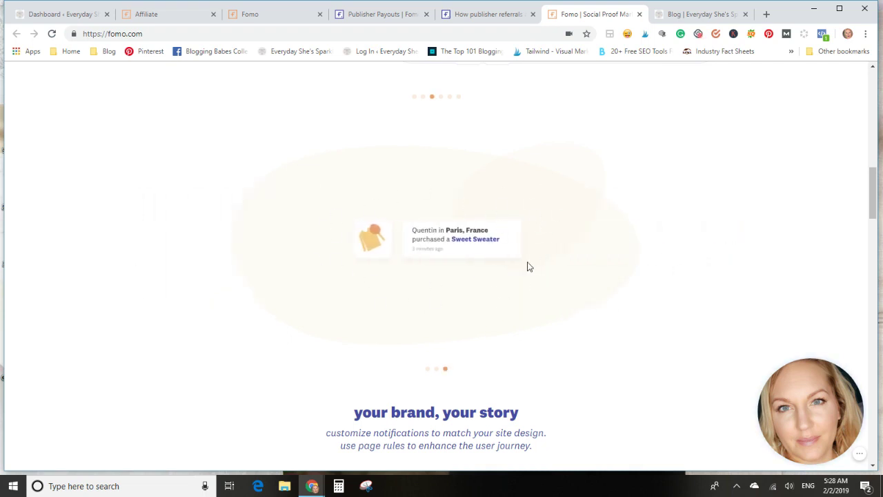
scroll(451, 407, up, 5)
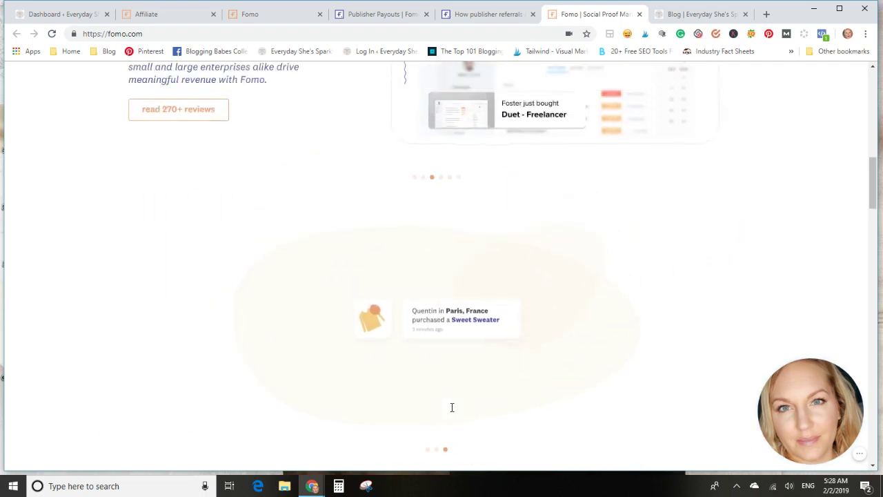
scroll(453, 412, up, 6)
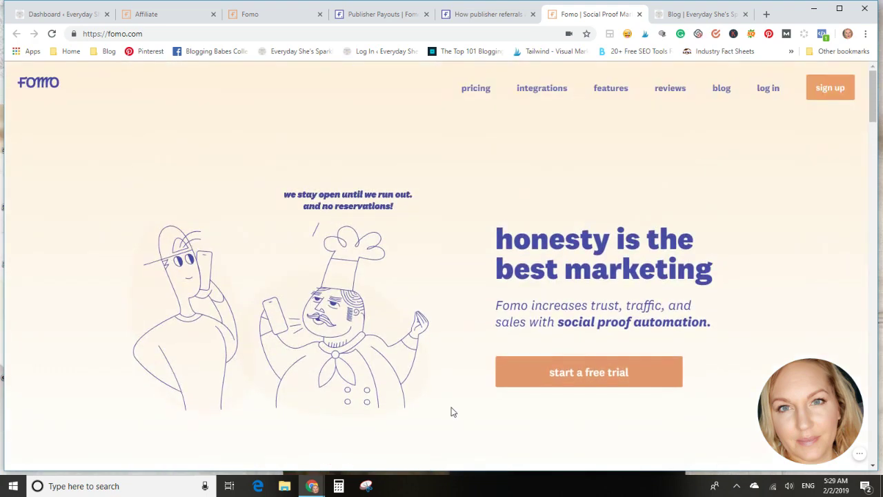
click(55, 34)
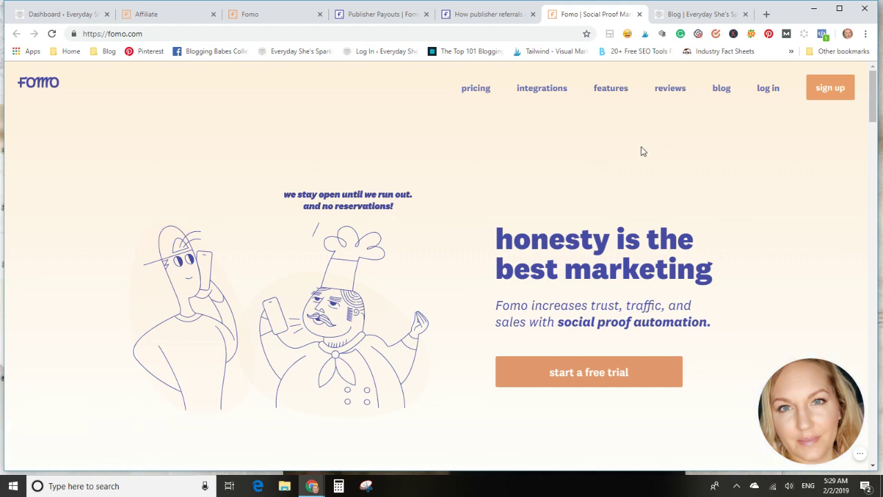
Switch to the Fomo partner application page and examine its contact fields and the options for promoting Fomo.
click(285, 18)
click(161, 15)
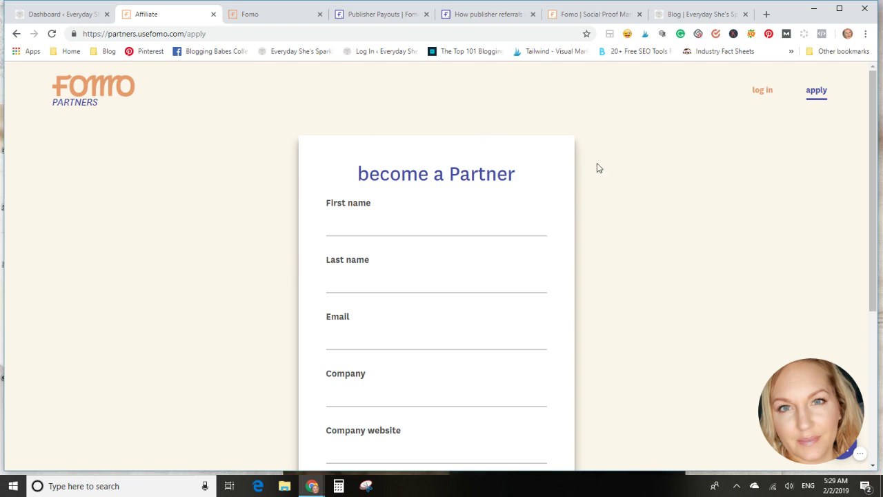
scroll(545, 204, down, 2)
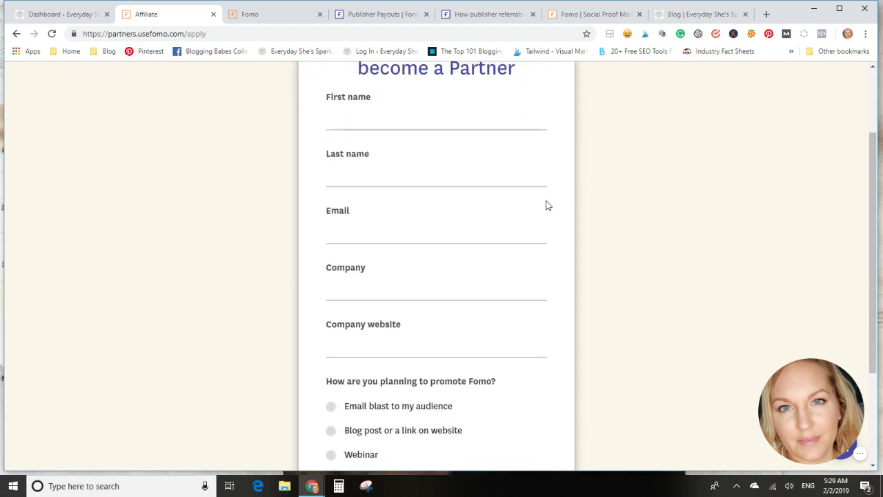
scroll(548, 205, up, 2)
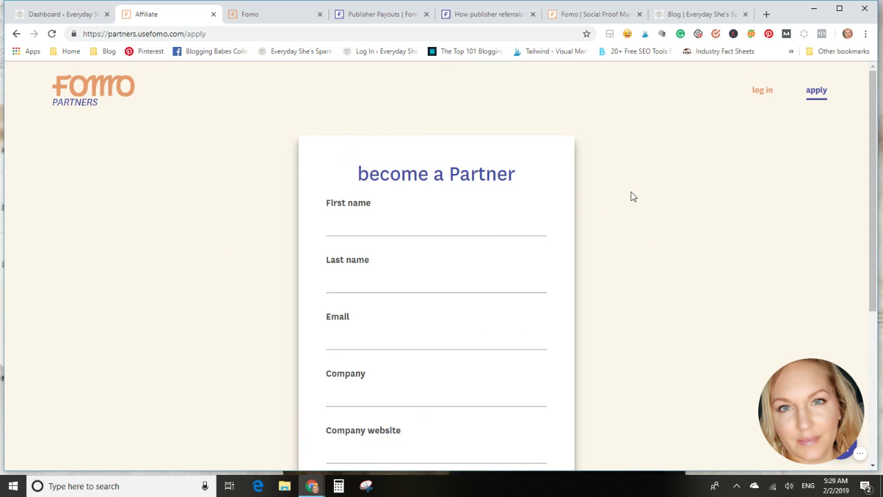
scroll(639, 194, down, 2)
scroll(639, 194, down, 1)
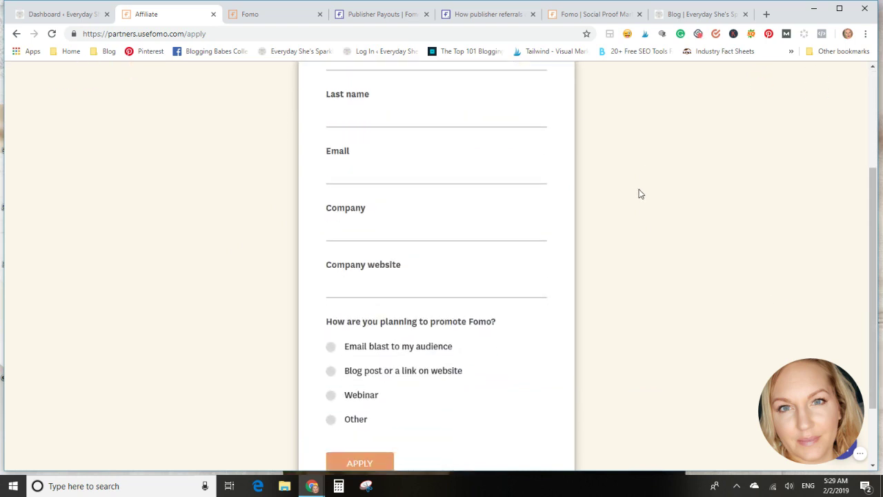
scroll(639, 194, up, 3)
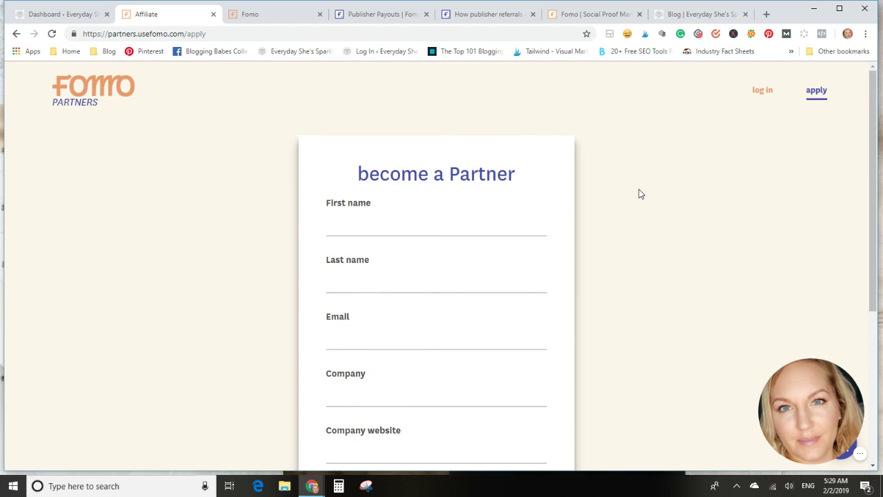
scroll(639, 194, down, 3)
scroll(639, 194, down, 1)
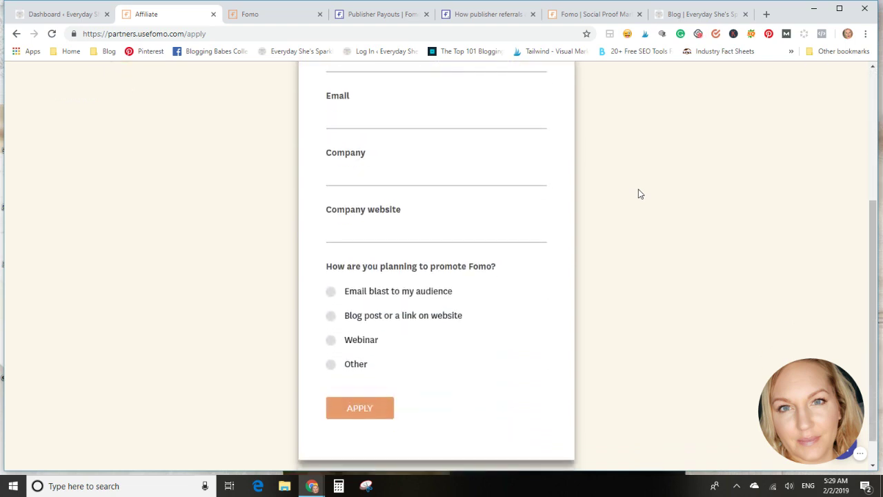
scroll(474, 158, up, 3)
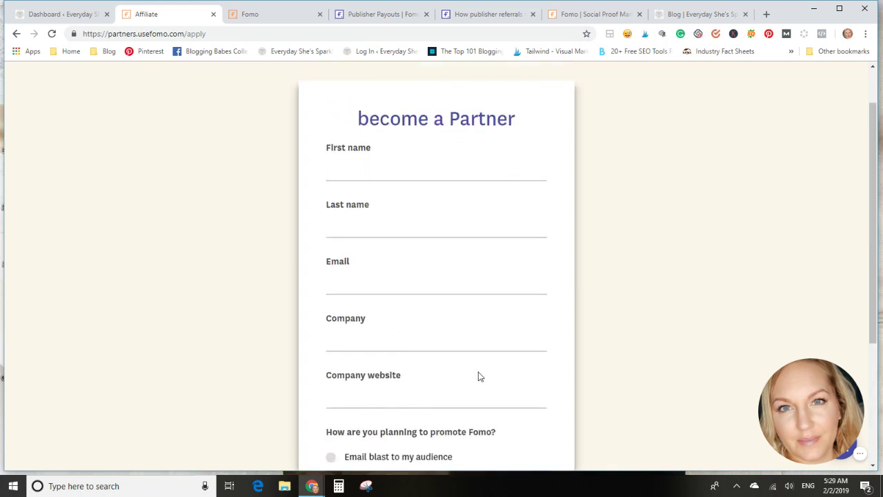
scroll(503, 349, down, 3)
scroll(562, 299, up, 4)
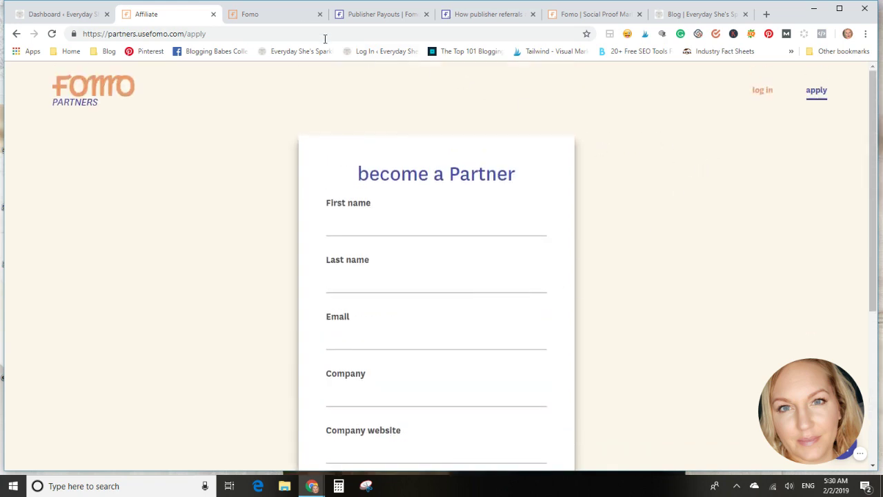
In the Fomo publisher account, view the list of sites and return to the dashboard for Everyday She's Sparkling.
click(259, 15)
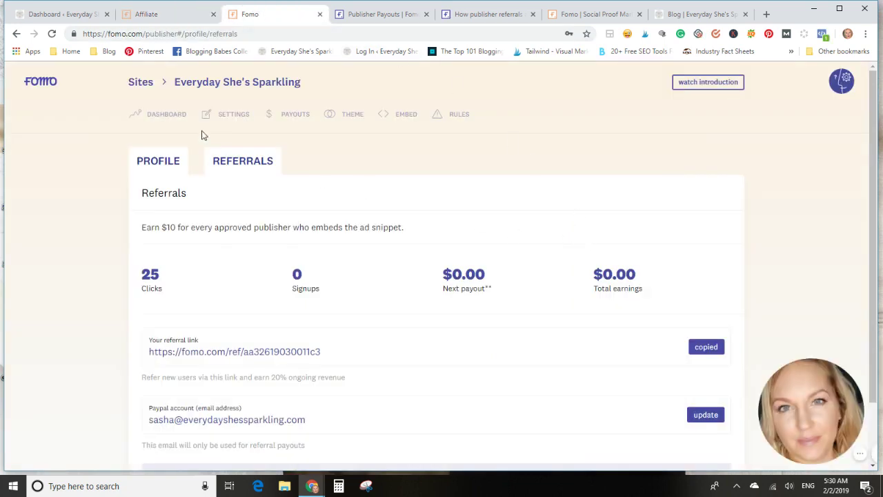
click(171, 114)
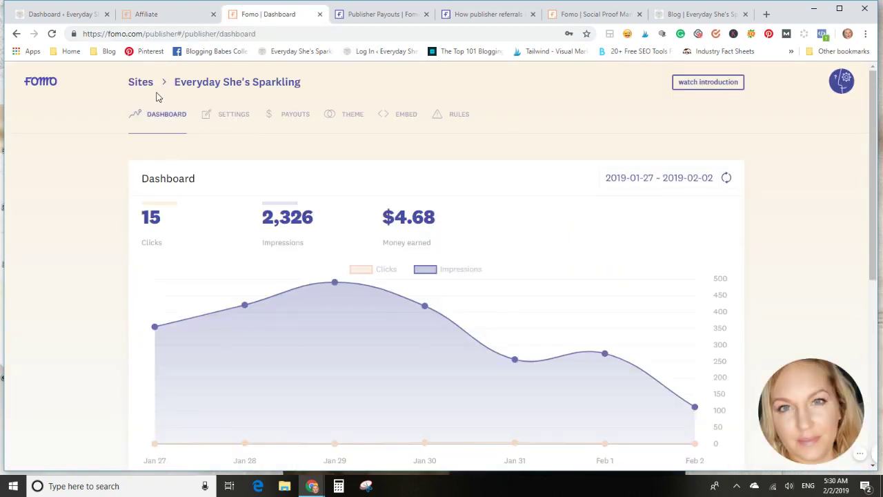
click(143, 84)
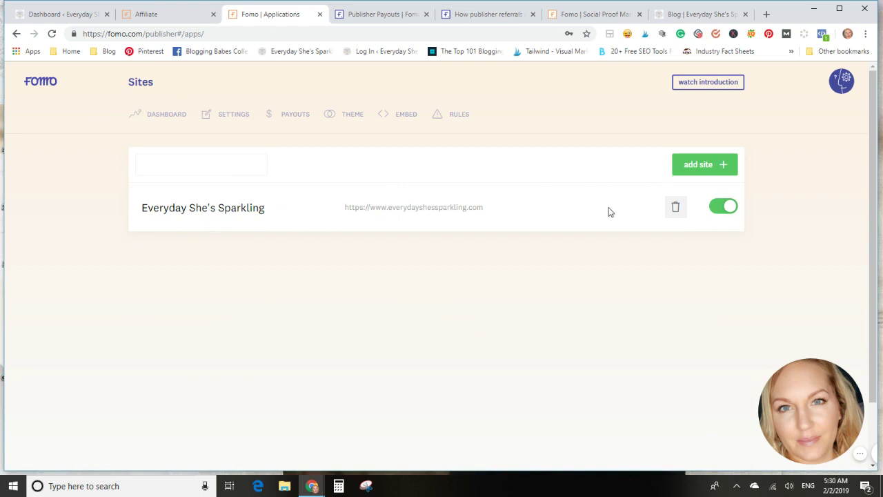
click(163, 128)
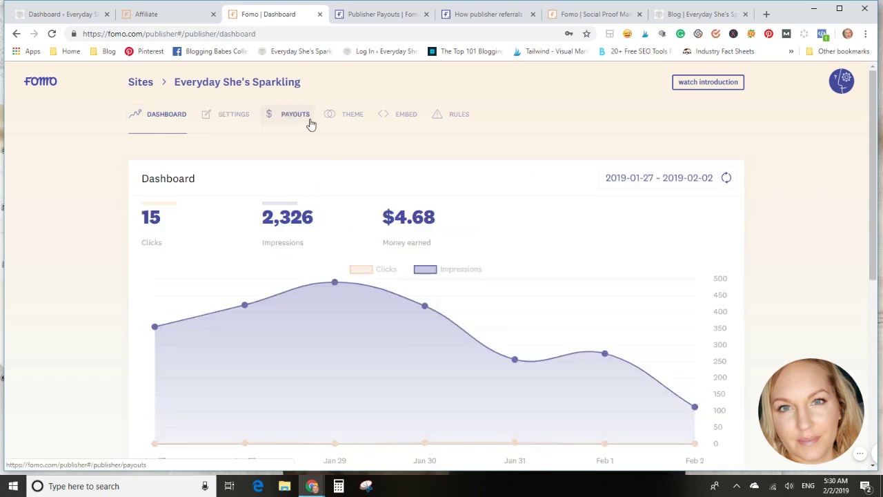
Set the dashboard's date range to 2019-01-01 through 2019-02-02 and review the clicks, impressions and earnings.
click(723, 181)
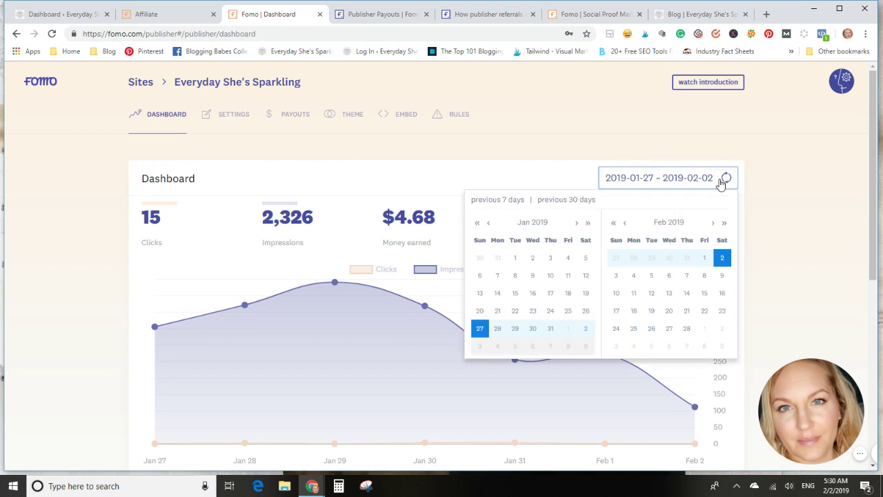
click(515, 258)
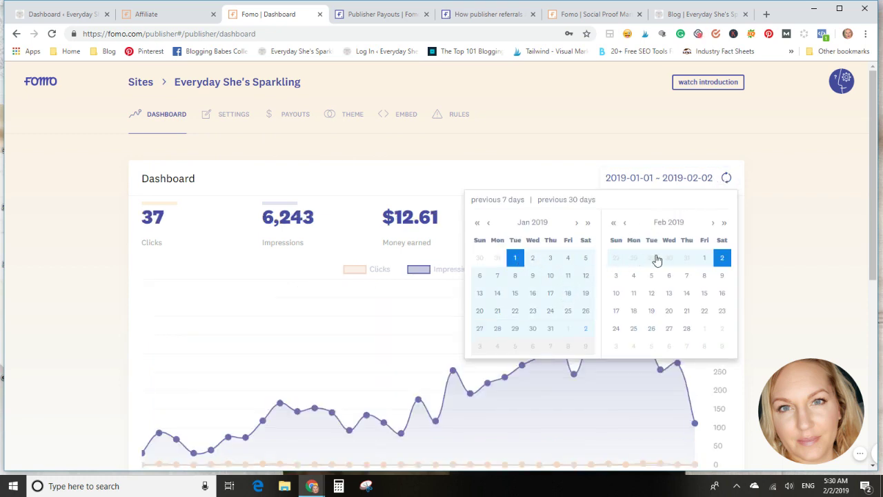
click(782, 238)
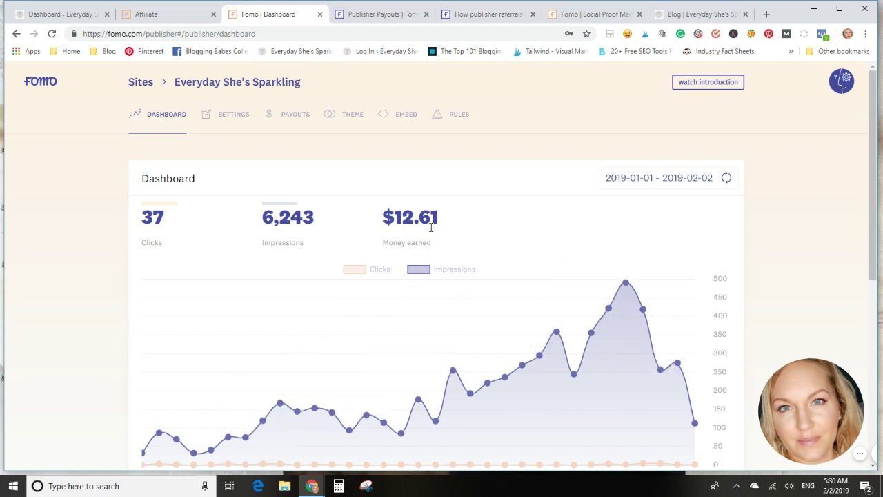
scroll(498, 214, down, 3)
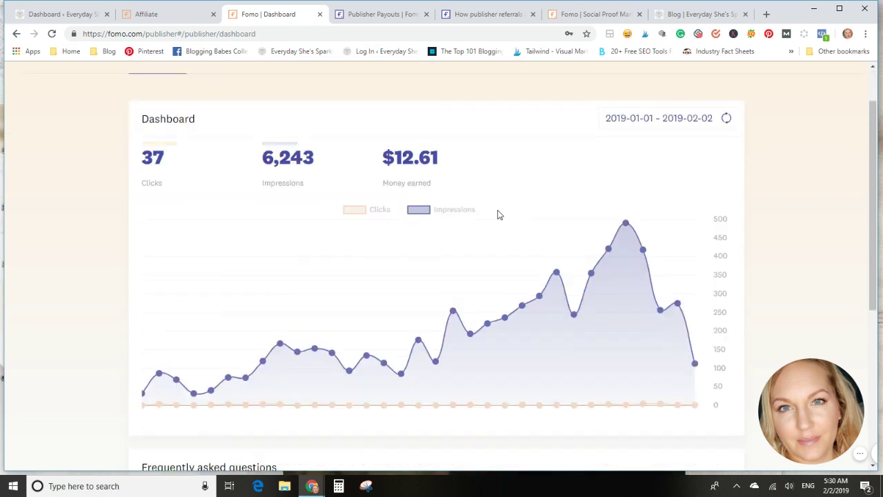
scroll(498, 214, up, 2)
scroll(500, 215, up, 1)
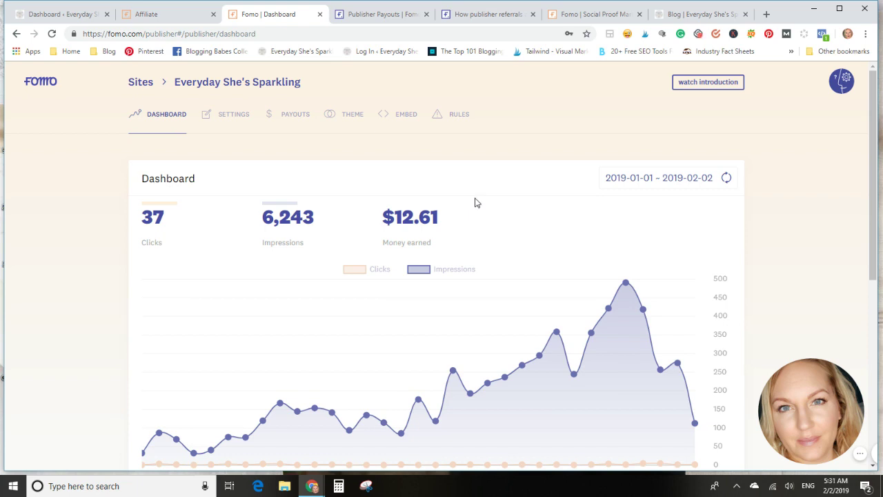
Copy the JavaScript embed code from the embed settings of the Everyday She's Sparkling site.
click(221, 120)
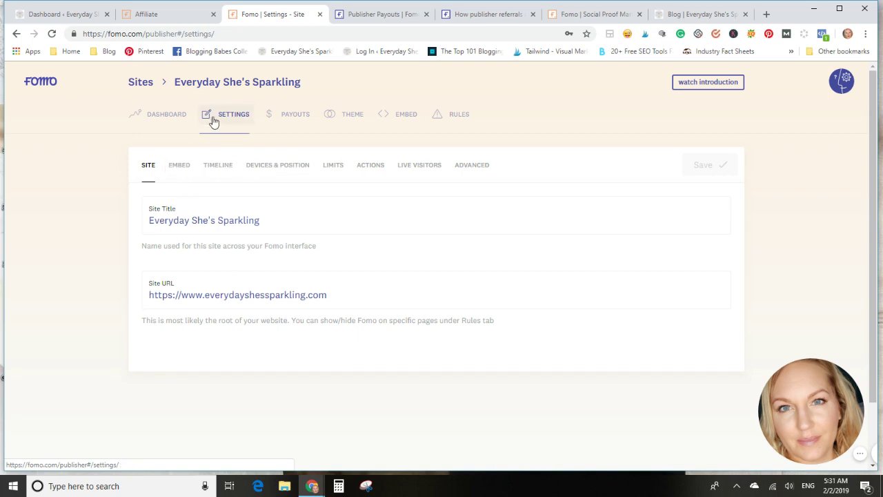
click(176, 169)
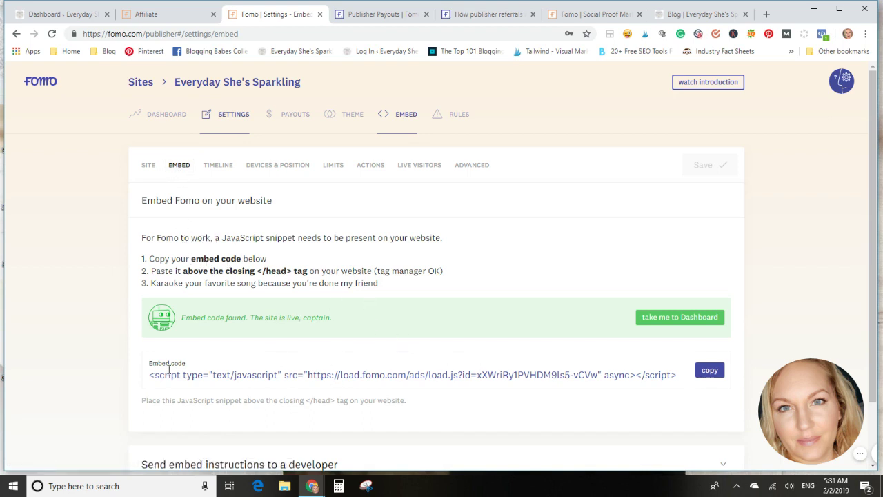
click(705, 373)
Switch to the WordPress dashboard and search the plugins available to add for "headers and footer".
click(73, 13)
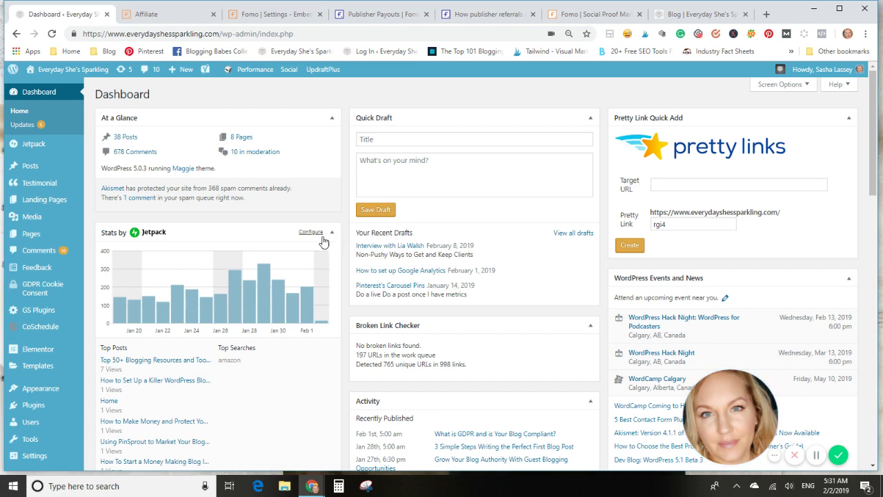
mouse_move(34, 413)
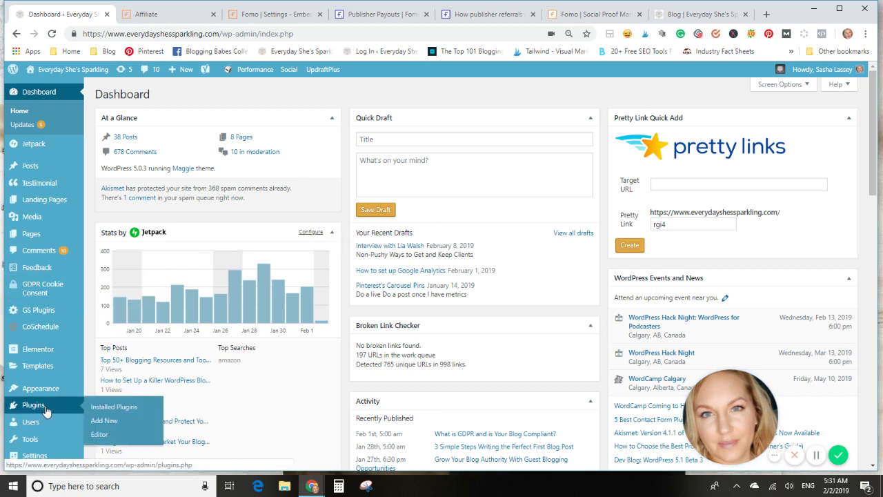
click(102, 423)
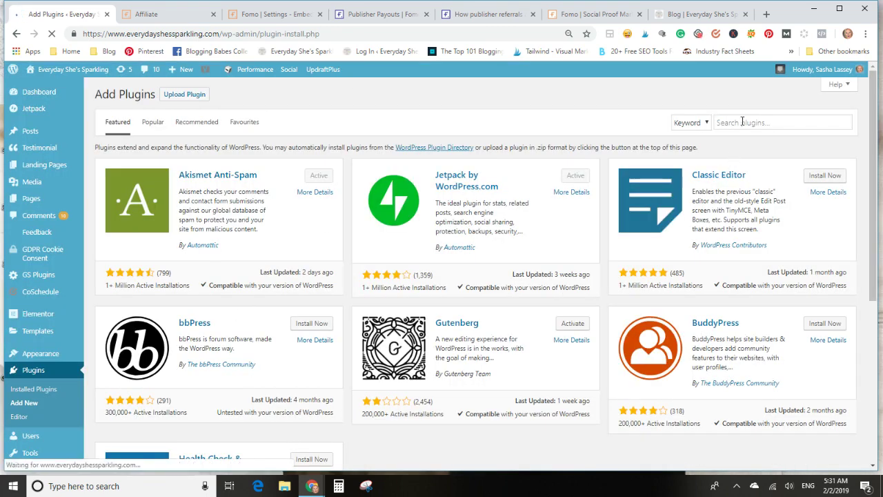
click(742, 122)
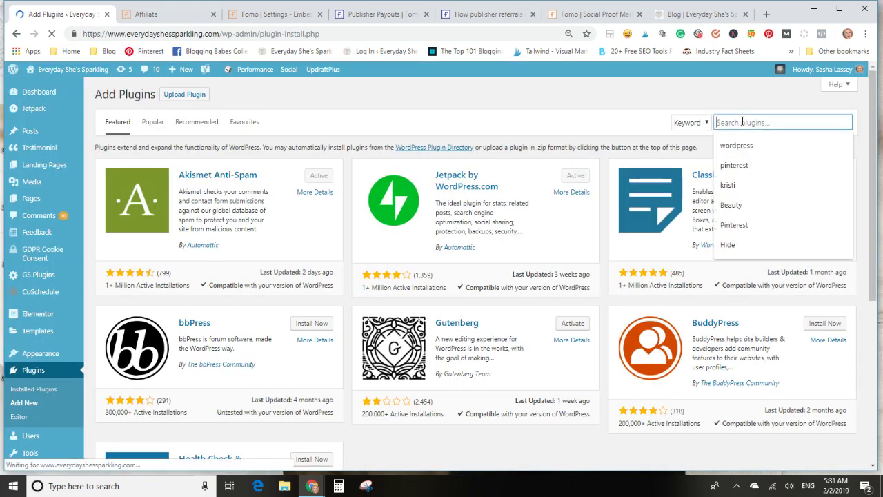
text(header)
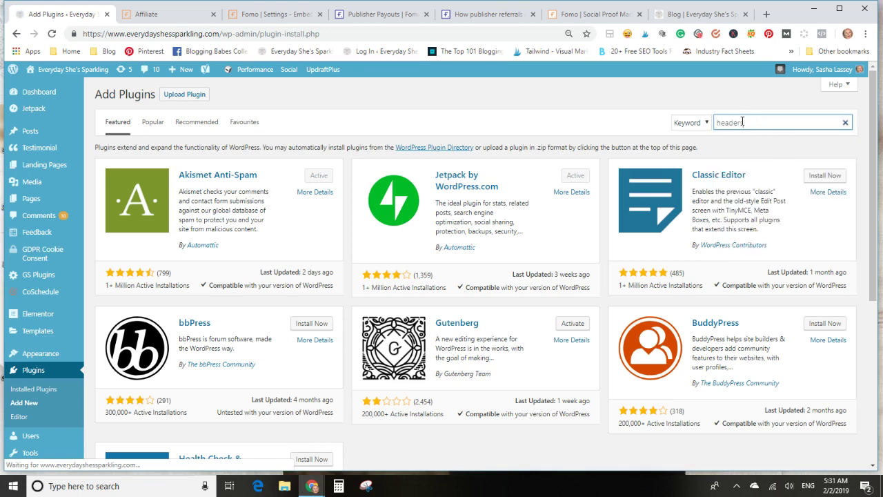
text(s and f)
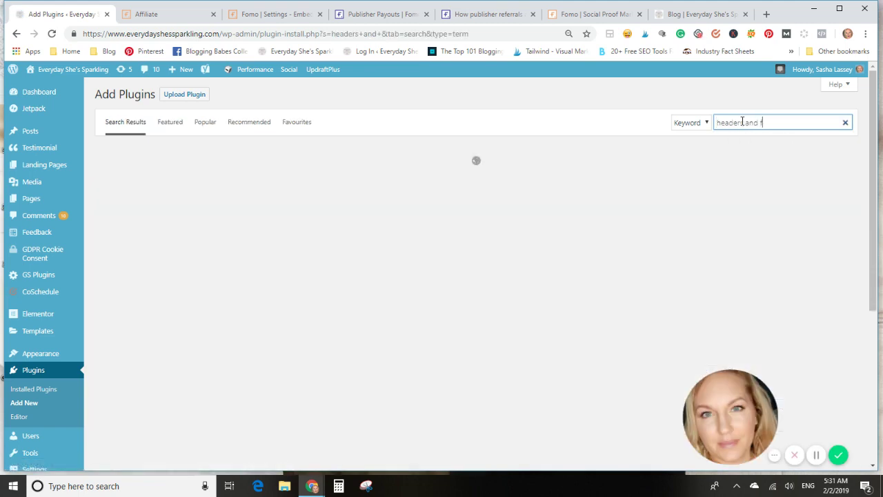
text(ooter)
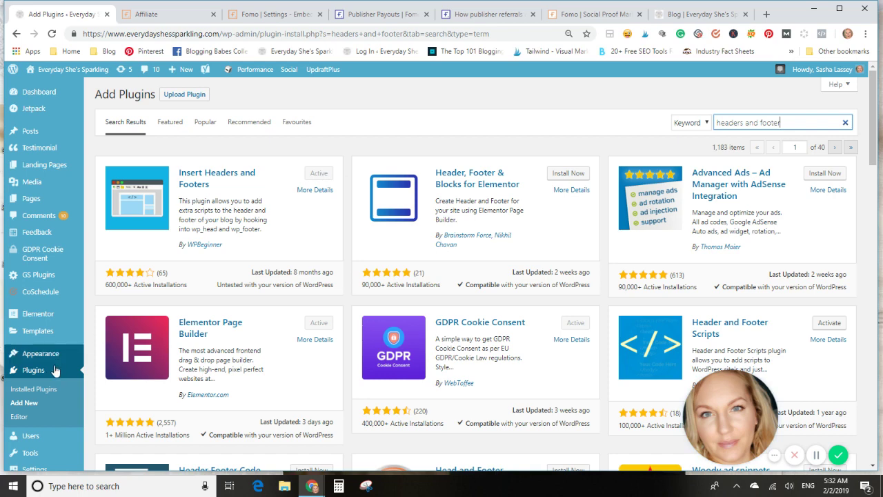
In the Insert Headers and Footers settings, paste the Fomo embed code below the last header script, separated by a blank line, and save.
scroll(52, 376, down, 1)
scroll(51, 376, down, 3)
mouse_move(38, 362)
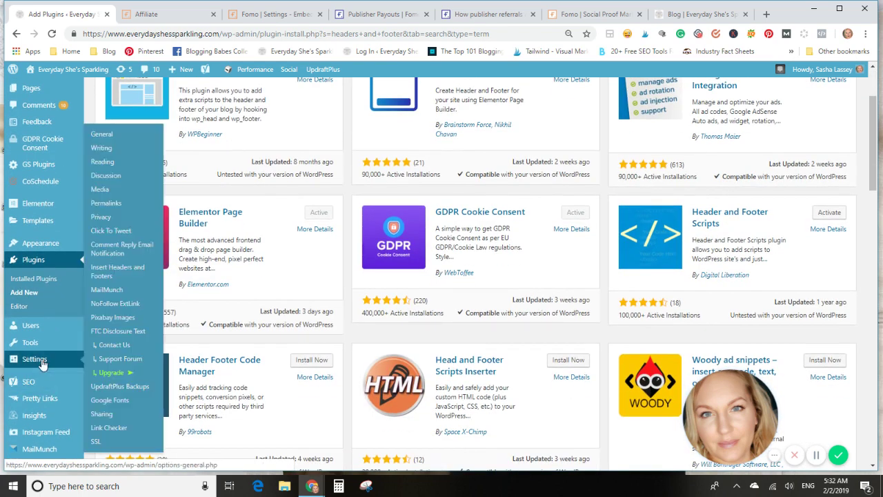
click(109, 273)
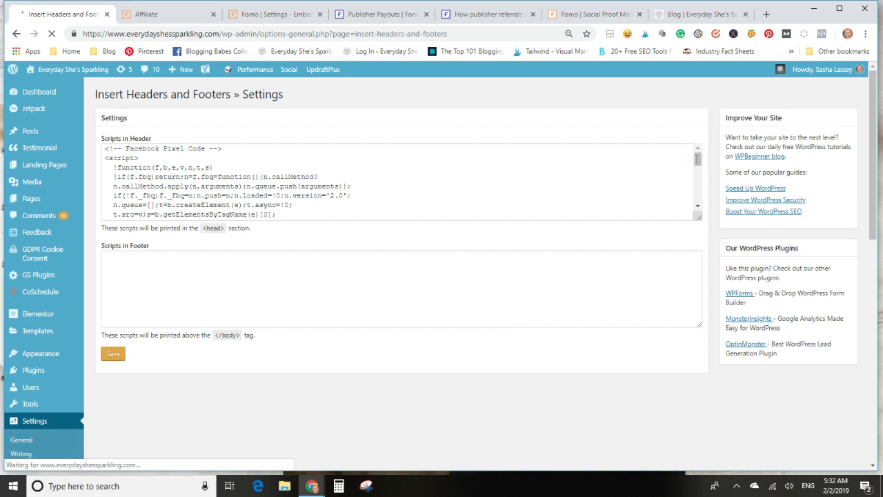
drag(697, 161, 699, 192)
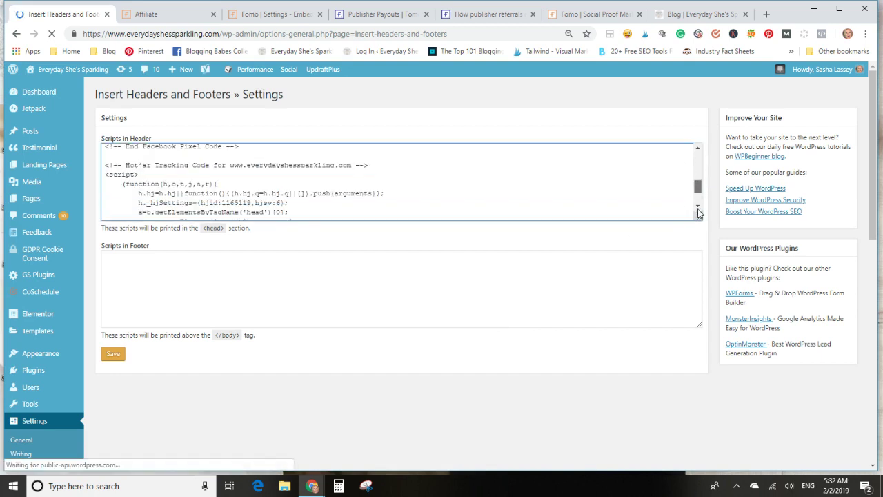
scroll(295, 203, down, 2)
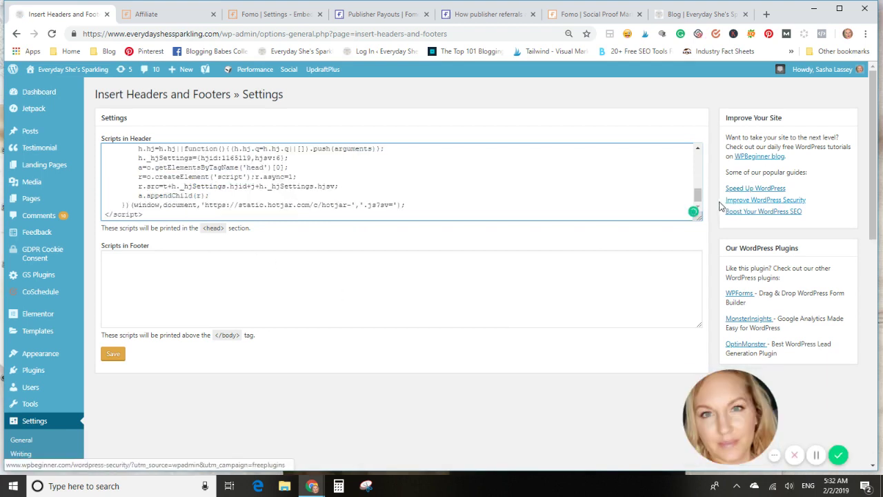
click(218, 216)
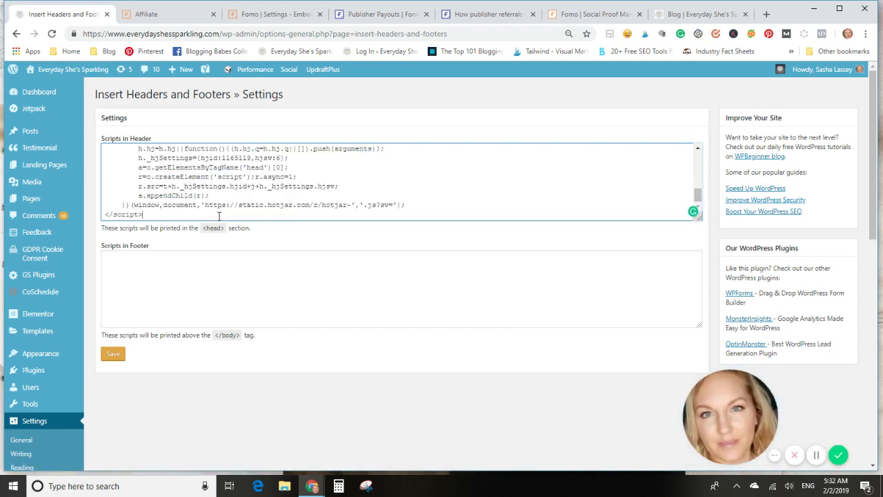
key(Return)
key(Return)
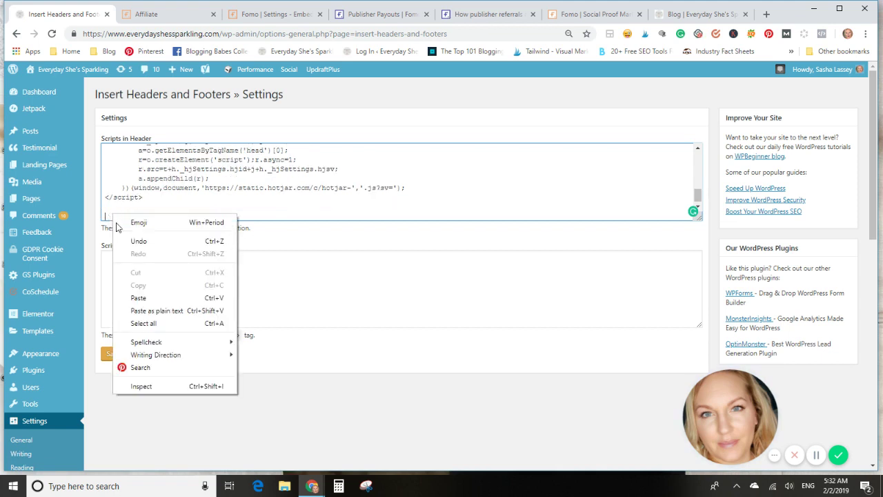
click(143, 298)
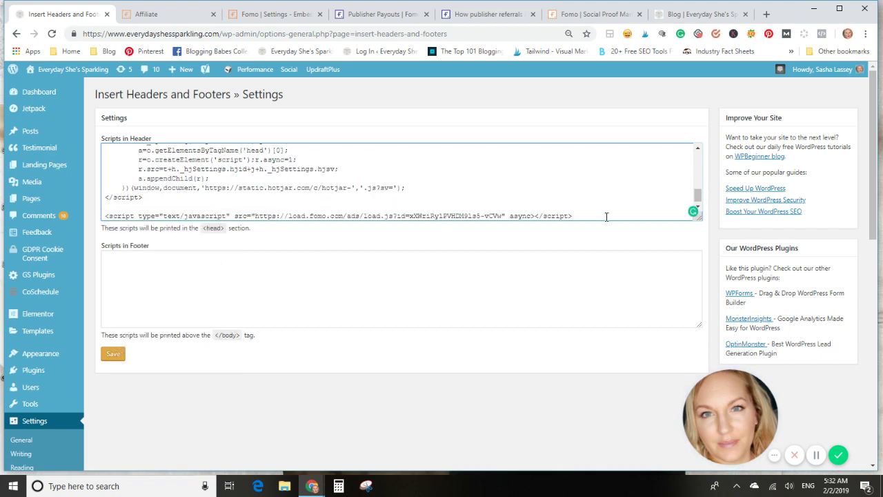
click(111, 354)
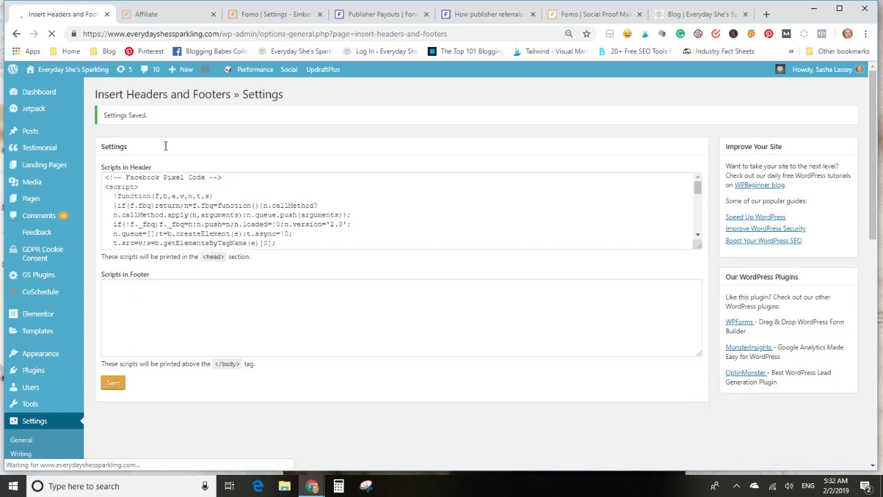
Return to the Fomo publisher settings and review the timeline options for the delay between notifications and its randomization.
click(181, 15)
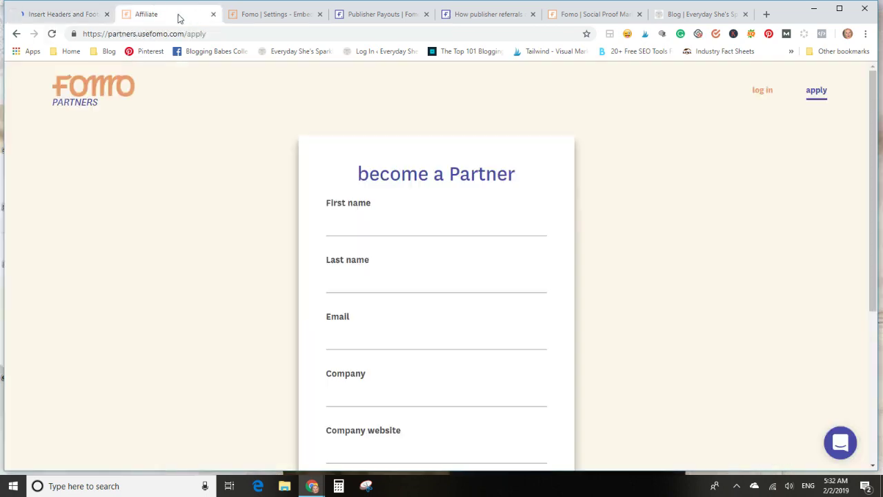
click(283, 16)
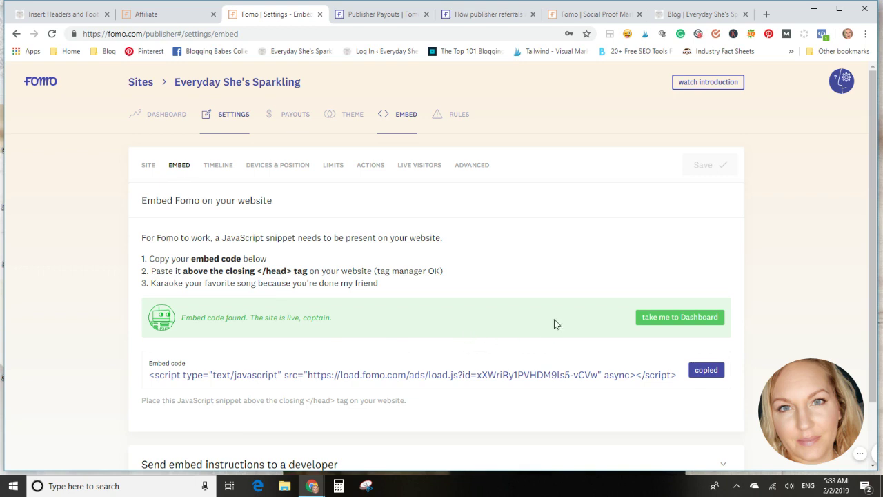
click(221, 170)
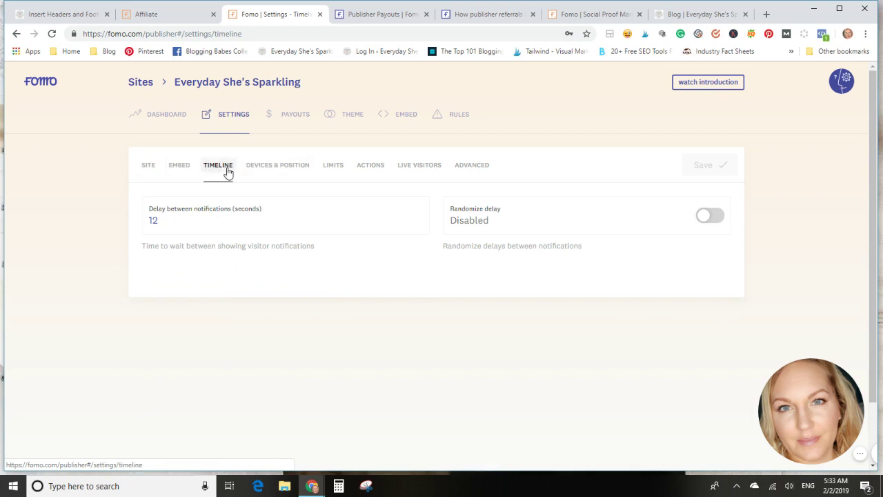
click(184, 173)
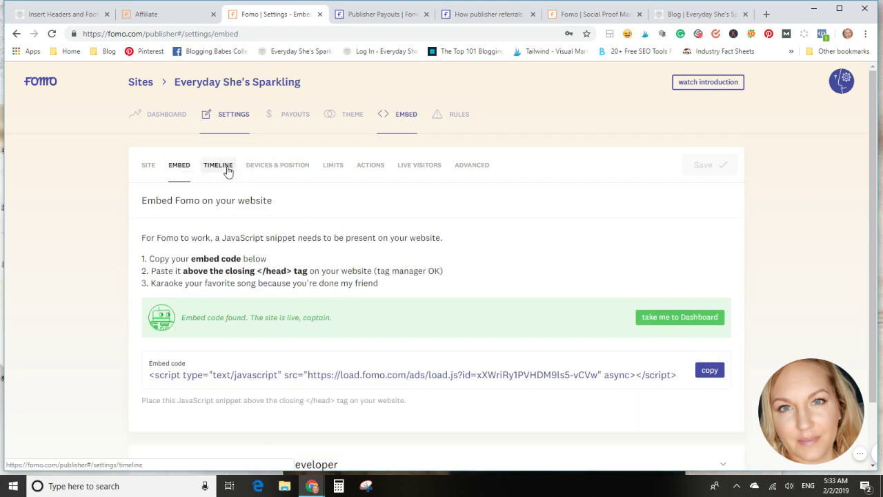
click(228, 171)
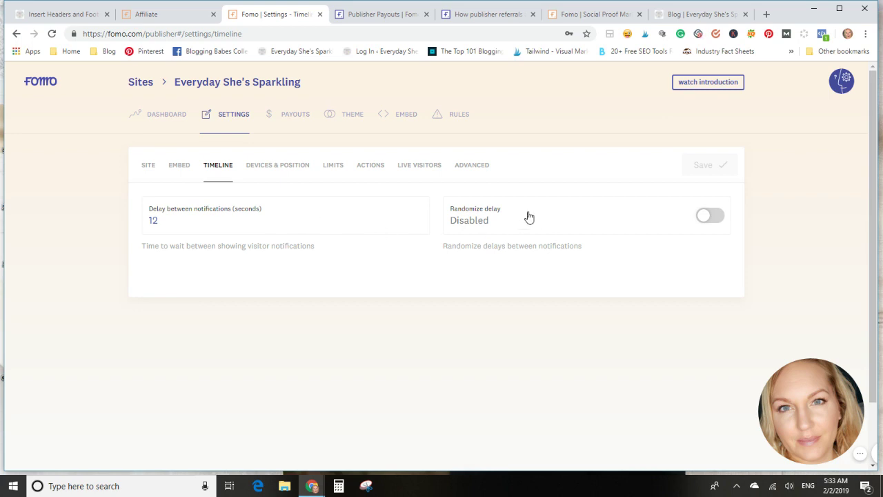
Set the desktop position of the Fomo notifications to Bottom center and save the devices and position settings.
click(274, 173)
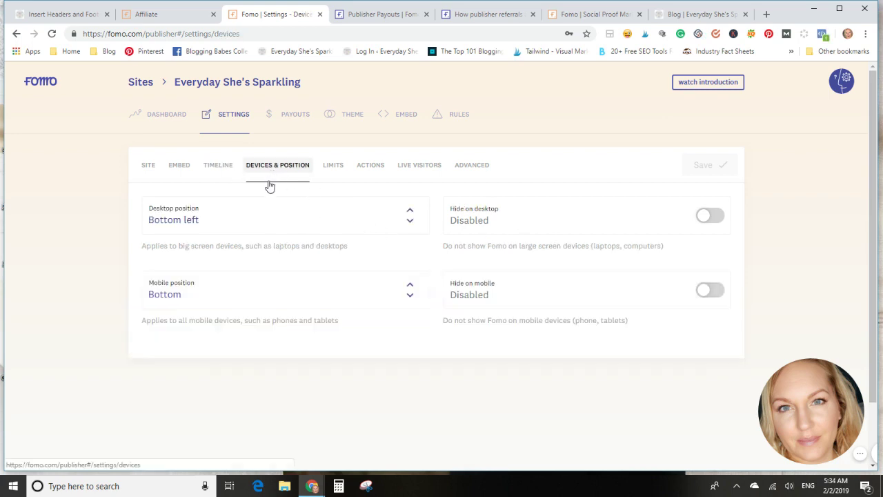
click(264, 227)
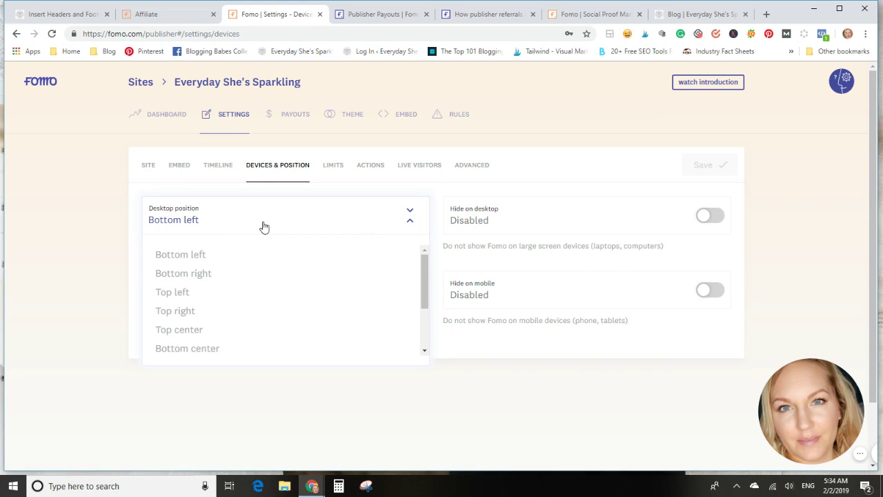
click(278, 348)
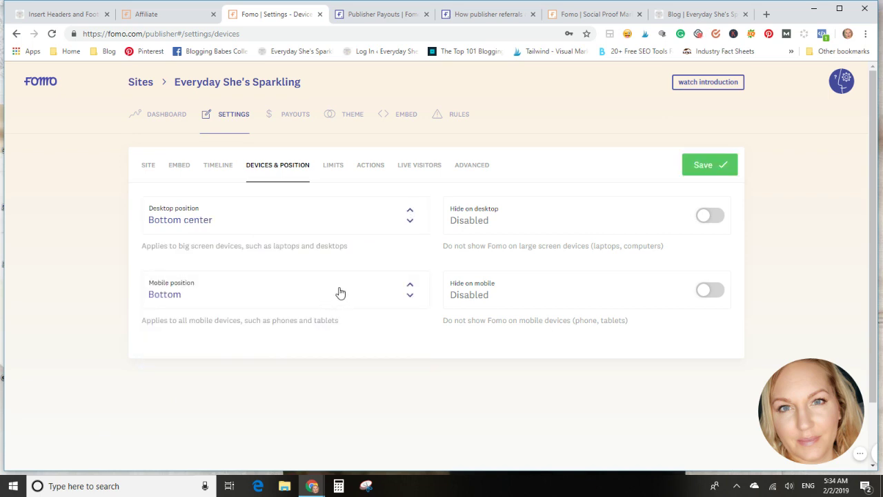
click(337, 292)
click(340, 293)
click(715, 168)
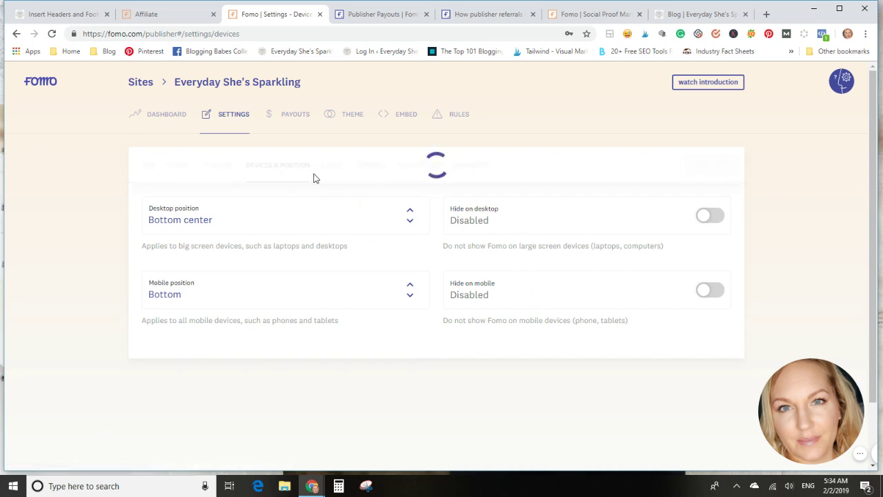
Review the site's remaining Fomo settings: notification limits, actions, live visitors, advanced options, and the site title and URL.
click(332, 172)
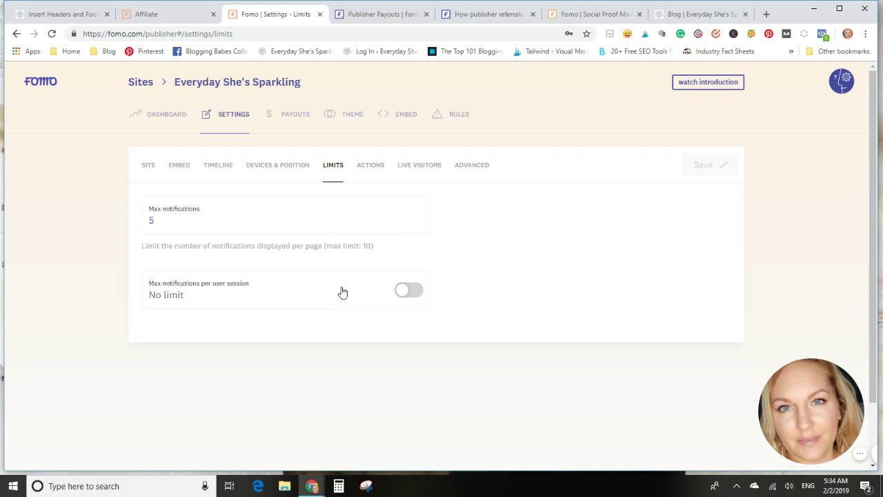
click(359, 178)
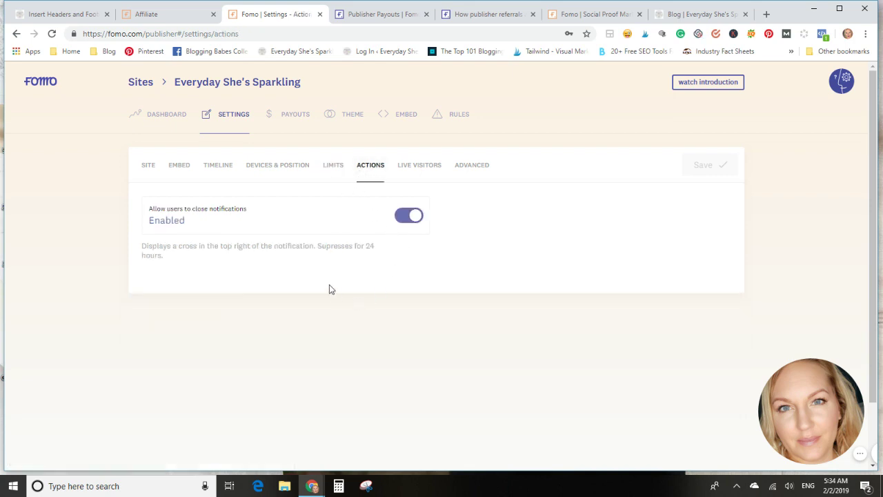
click(402, 171)
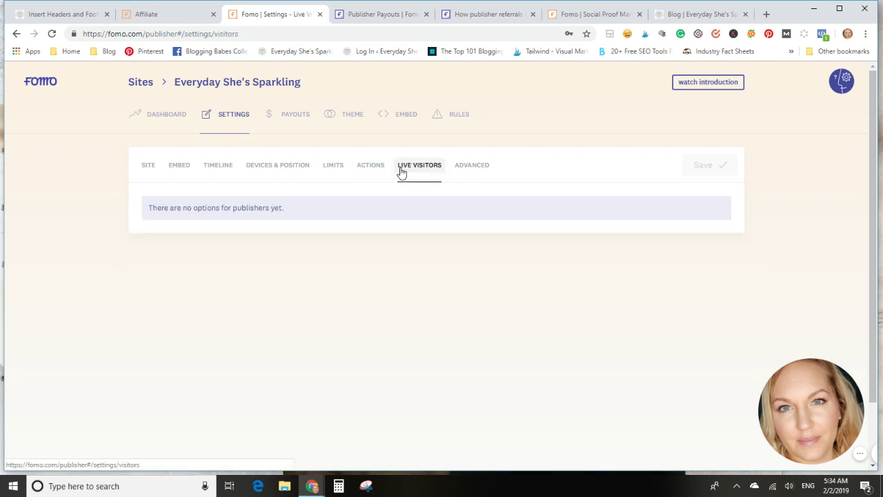
click(483, 169)
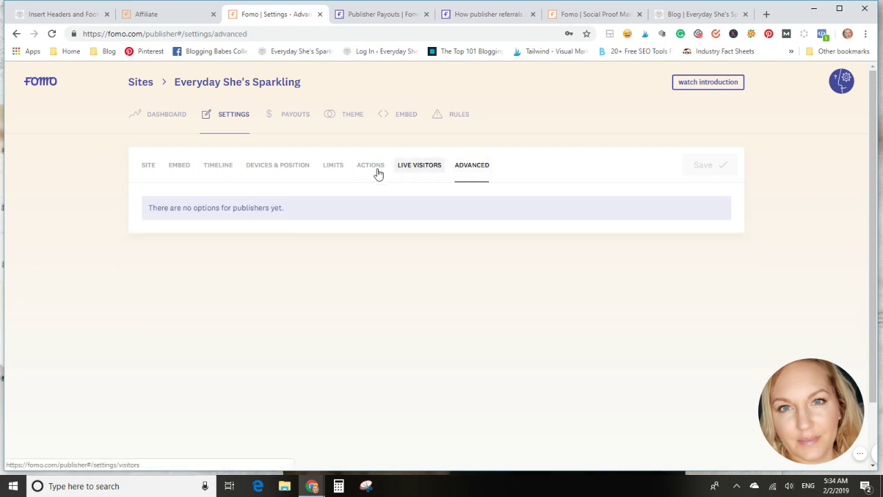
click(414, 173)
click(464, 170)
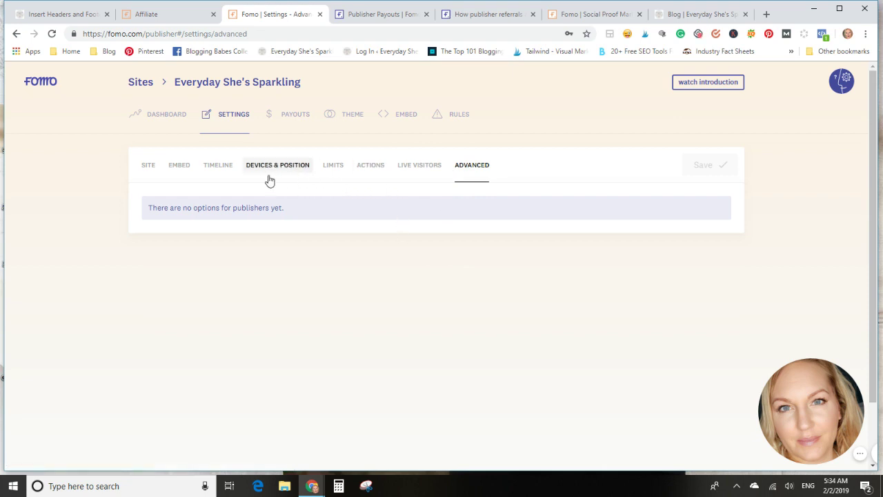
click(218, 169)
click(190, 171)
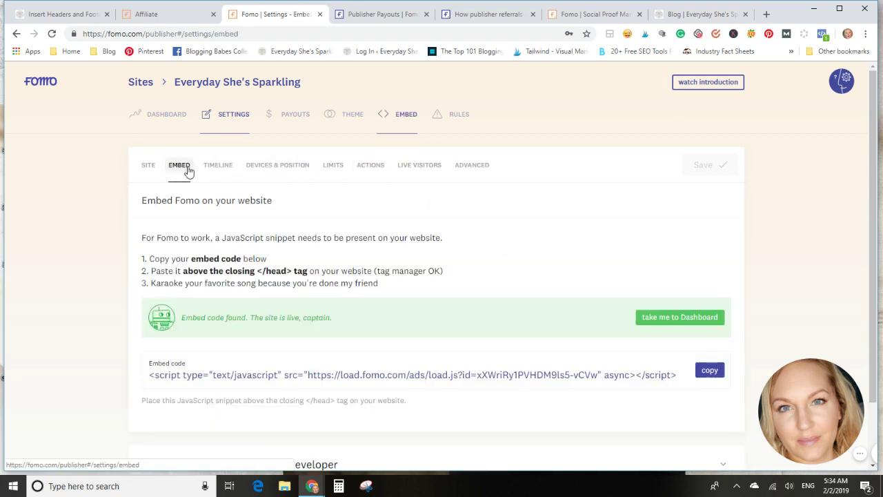
click(211, 169)
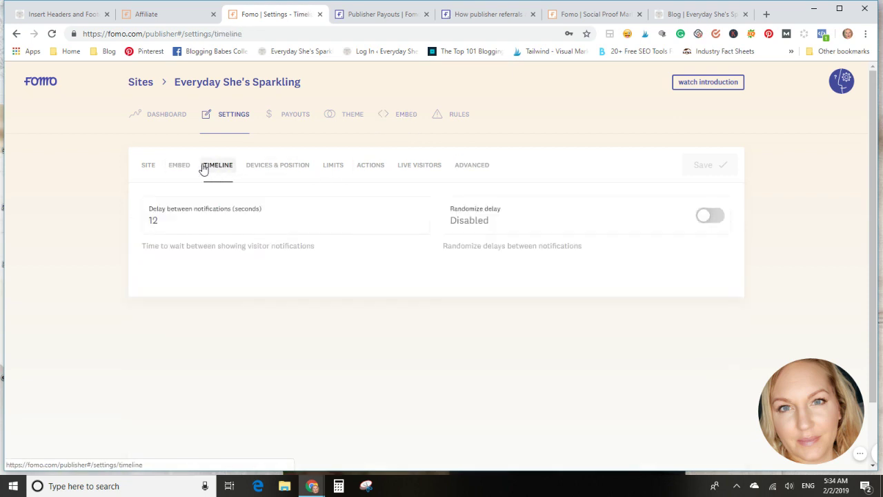
click(151, 173)
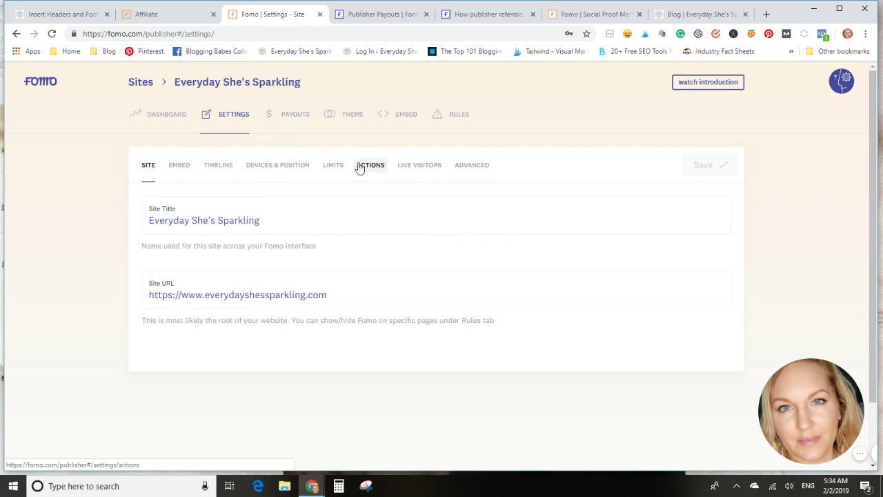
View the payouts for Everyday She's Sparkling and examine their impressions, clicks, amounts, dates and status.
click(295, 117)
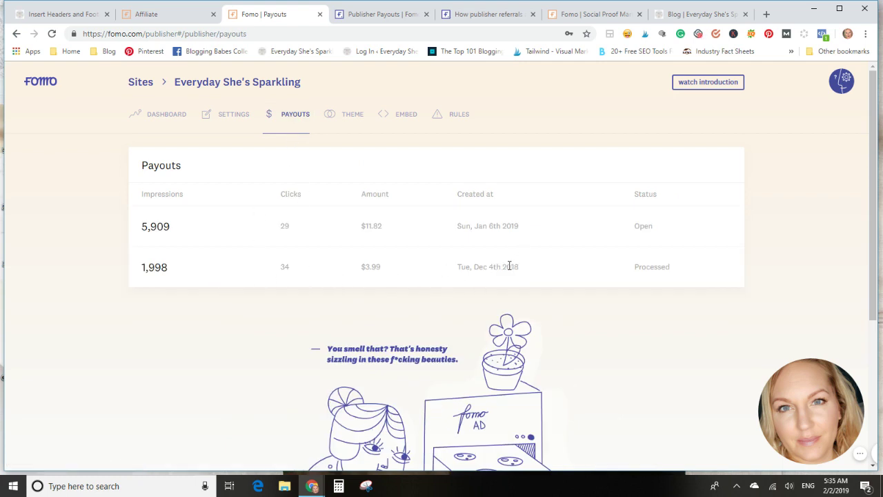
scroll(556, 270, down, 1)
scroll(556, 270, up, 1)
scroll(556, 269, down, 2)
scroll(555, 270, down, 2)
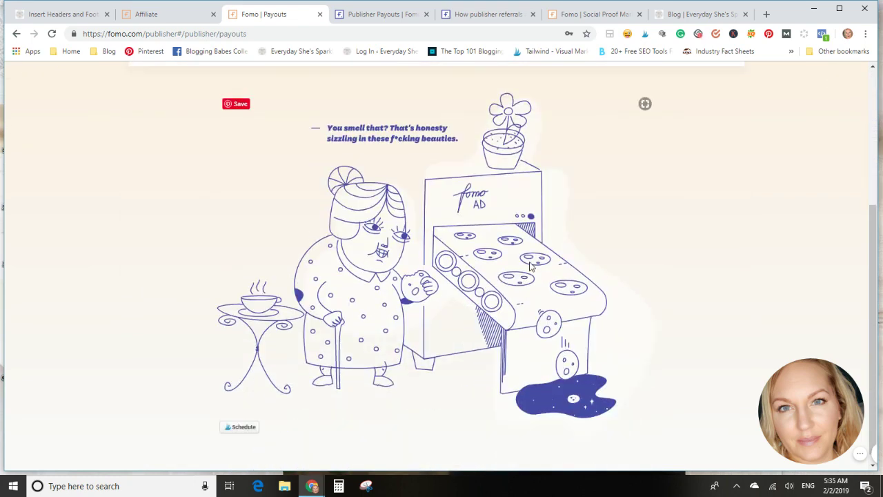
scroll(532, 267, up, 3)
scroll(532, 267, up, 1)
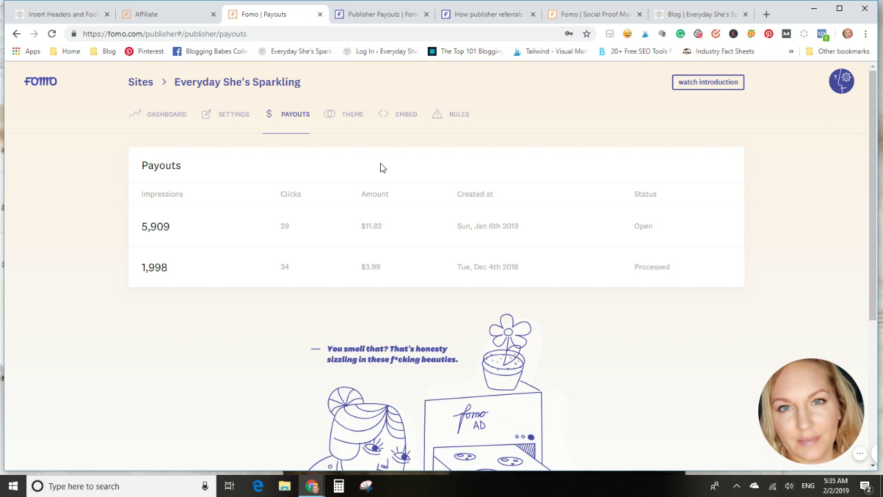
click(353, 119)
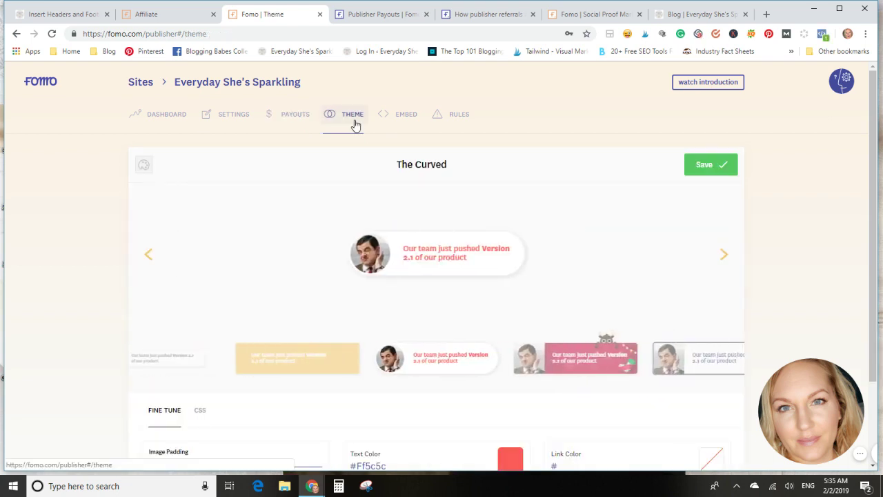
click(290, 117)
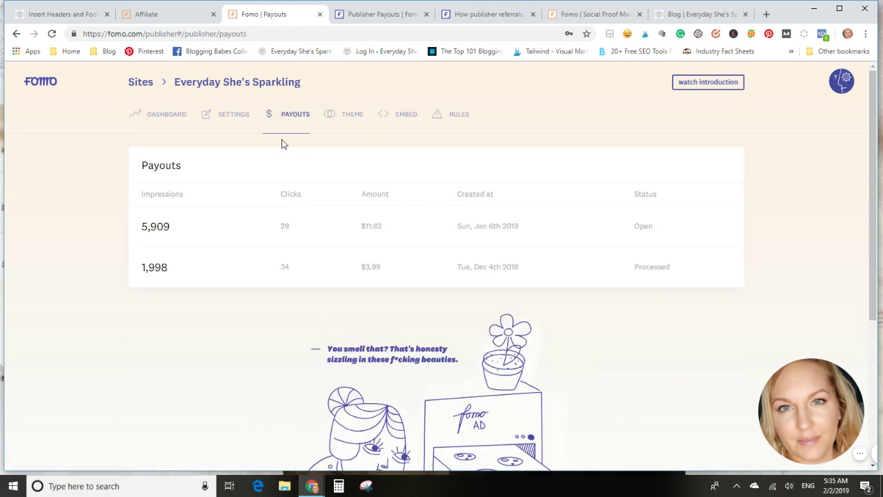
click(228, 114)
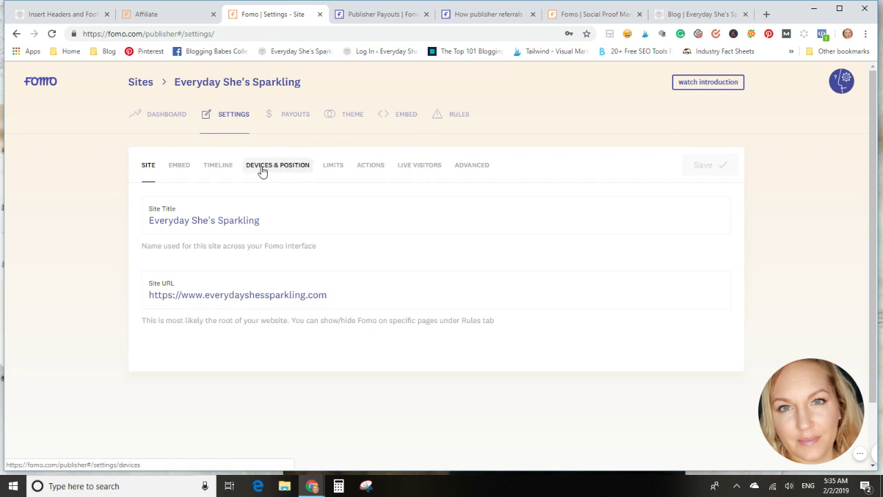
click(288, 116)
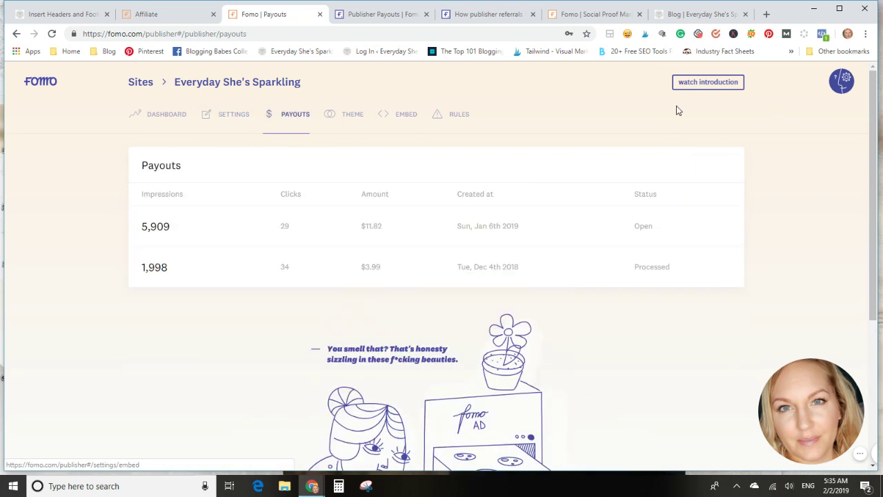
Open the site's notification theme settings and preview The Christmas and The Memorial themes before returning to The Curved.
click(350, 122)
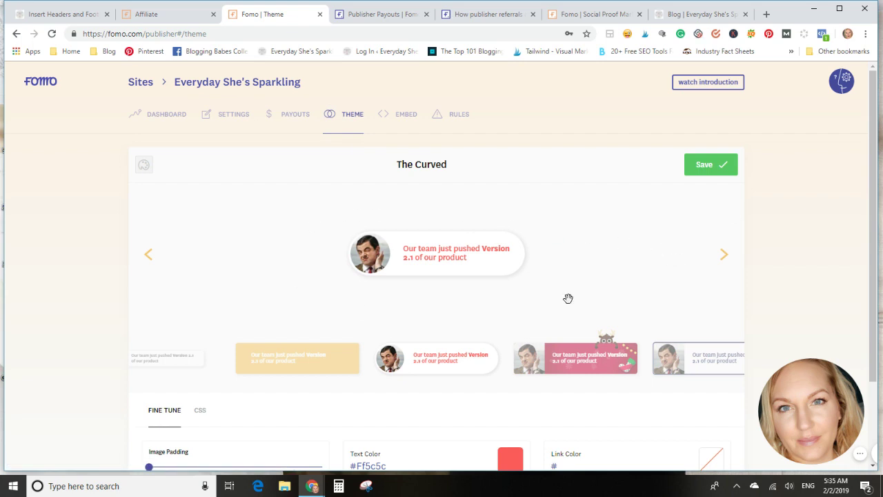
click(725, 255)
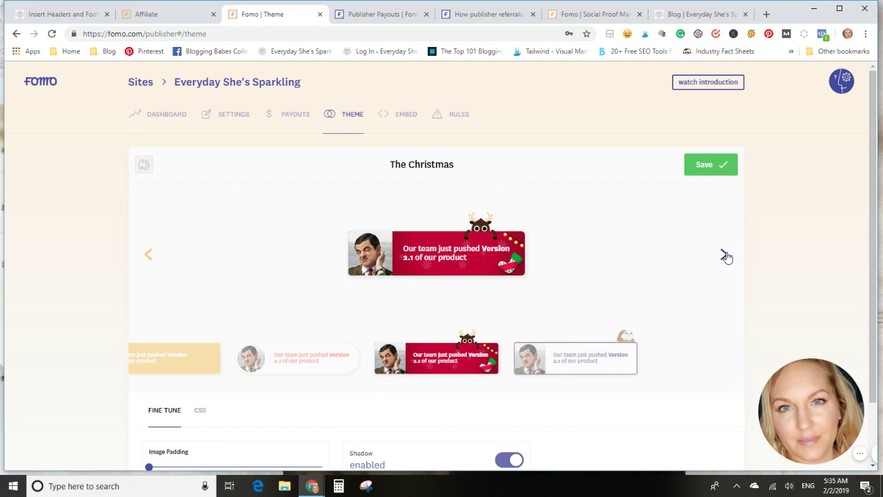
click(724, 256)
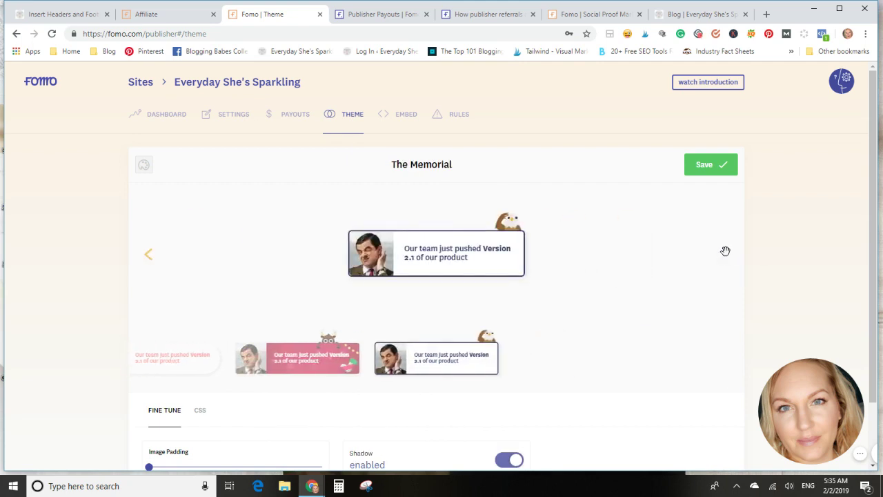
click(148, 256)
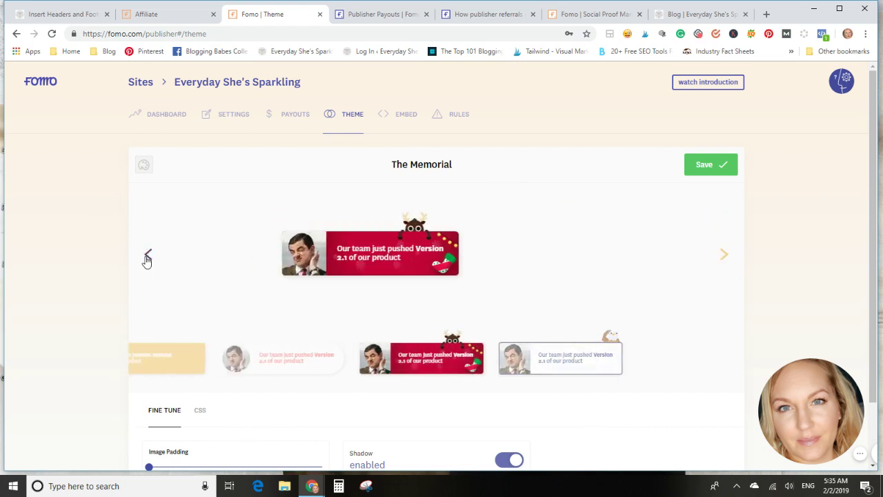
click(147, 259)
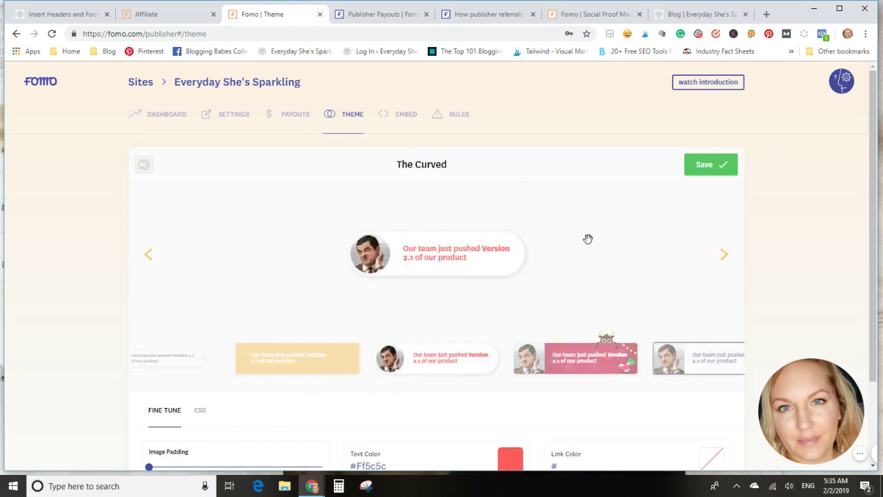
Try a larger image padding and a different shadow setting on The Curved theme, restoring both to their starting settings.
scroll(588, 238, down, 1)
scroll(588, 239, down, 1)
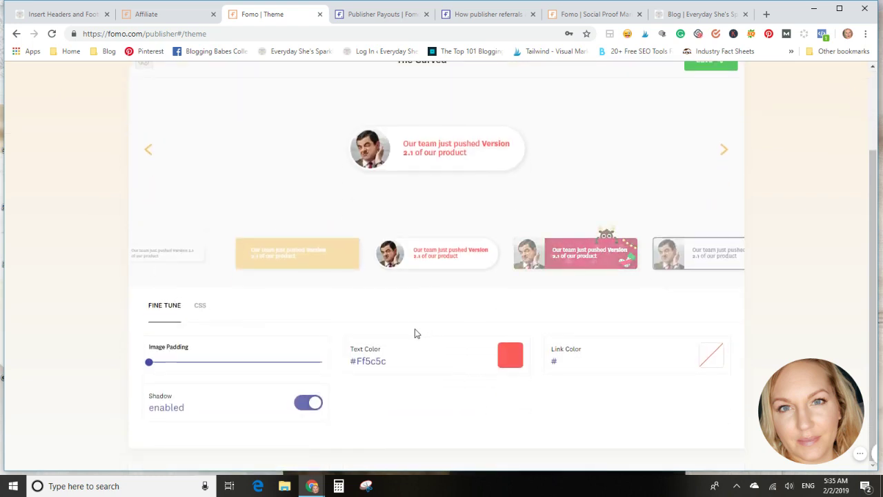
click(258, 362)
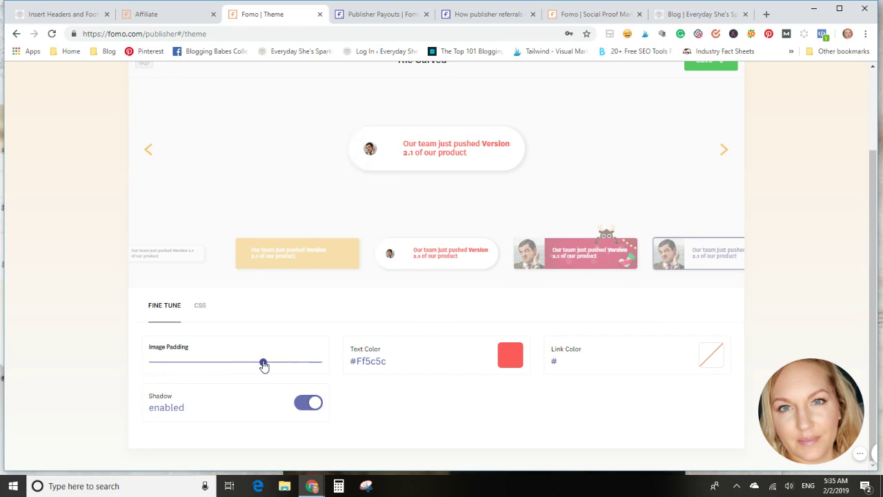
drag(202, 365, 142, 365)
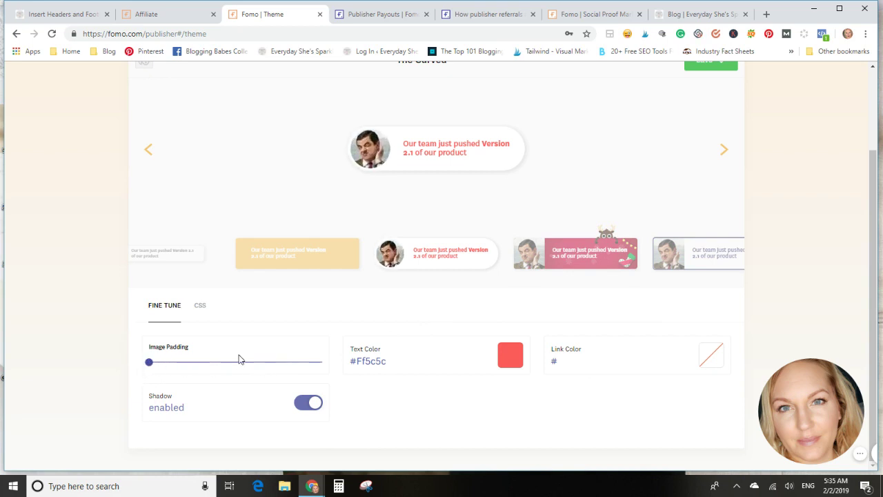
click(308, 405)
click(308, 405)
scroll(629, 181, up, 3)
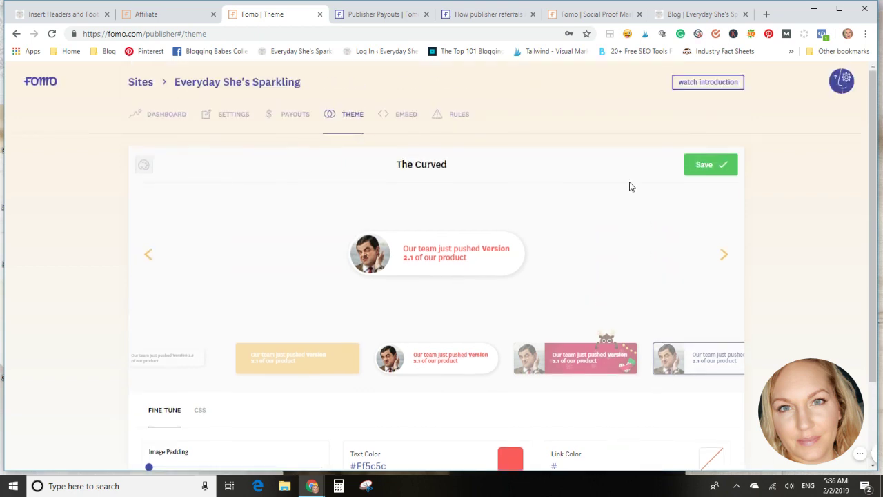
Review the site's embed code instructions and the rules that control which pages show notifications.
scroll(629, 184, down, 1)
scroll(630, 185, up, 1)
click(395, 121)
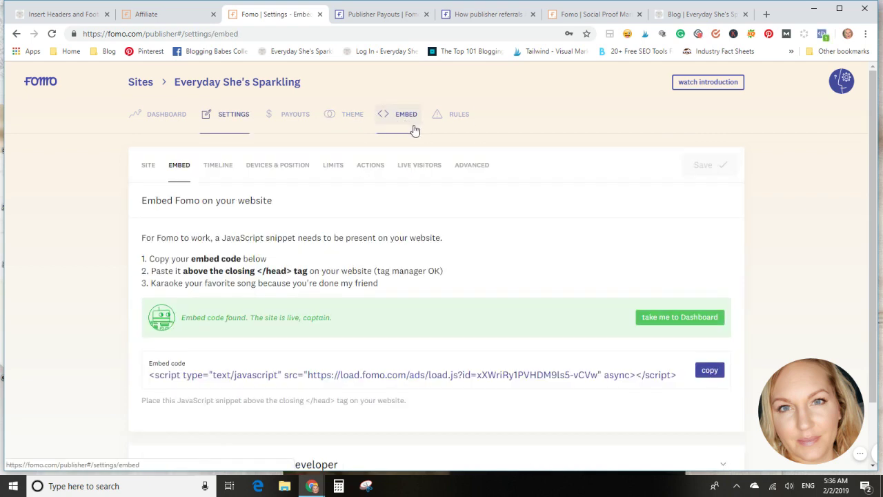
click(451, 116)
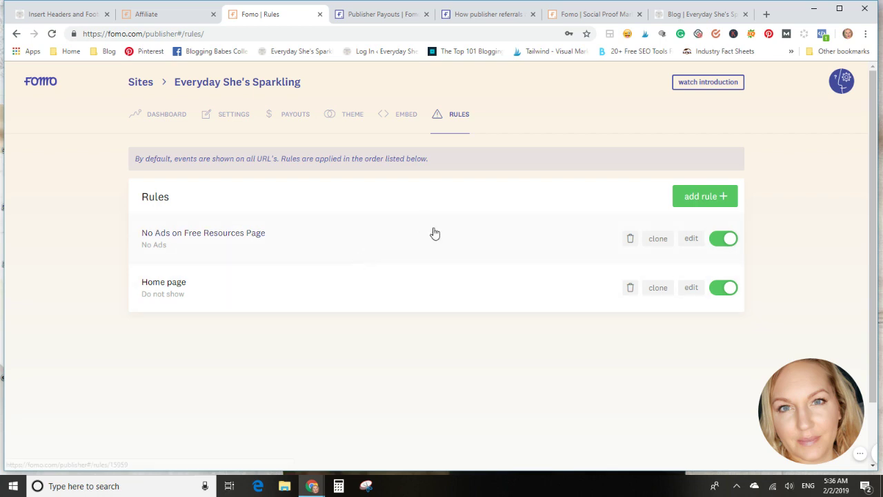
Open the publisher account's profile and review its credential fields and PayPal address.
click(842, 83)
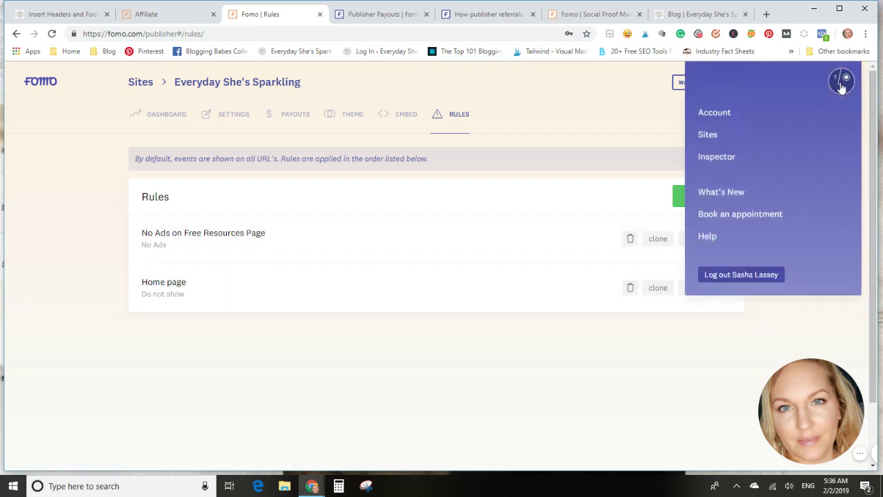
click(699, 113)
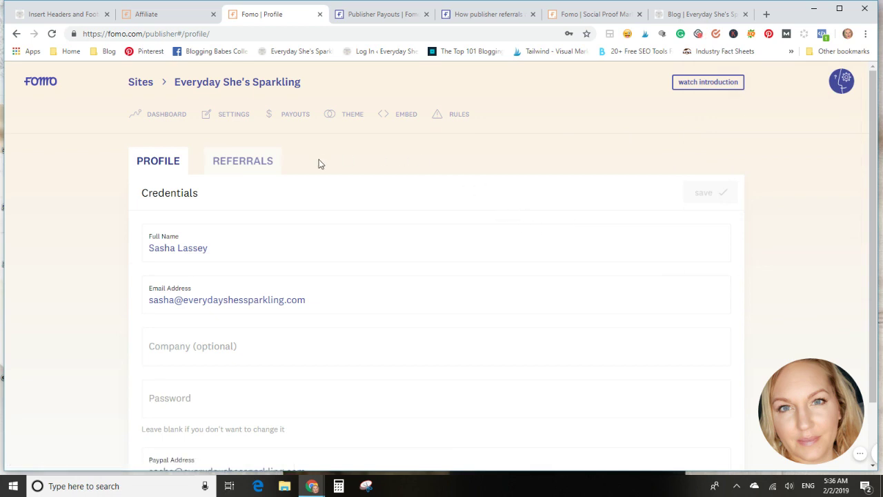
scroll(361, 254, down, 1)
scroll(327, 256, up, 1)
Review the account's referral program: clicks, signups, next payout, total earnings, referral link and PayPal account.
click(246, 160)
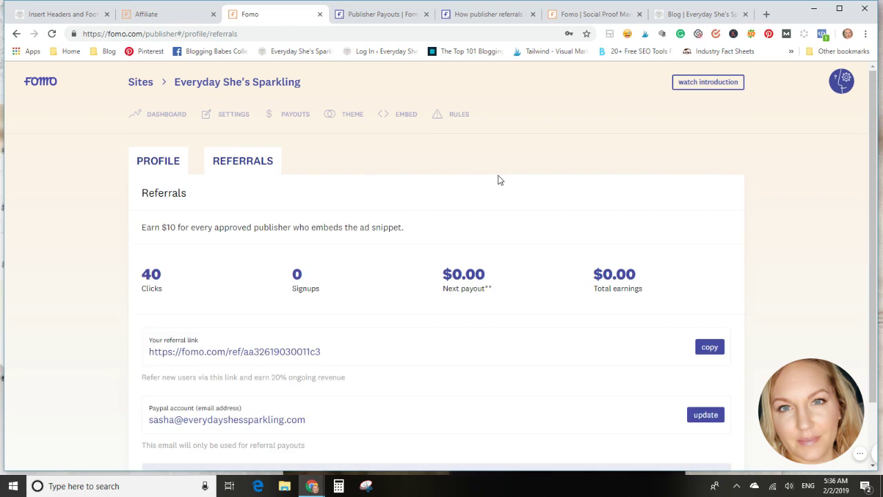
scroll(497, 177, down, 1)
scroll(493, 180, up, 1)
scroll(346, 414, down, 1)
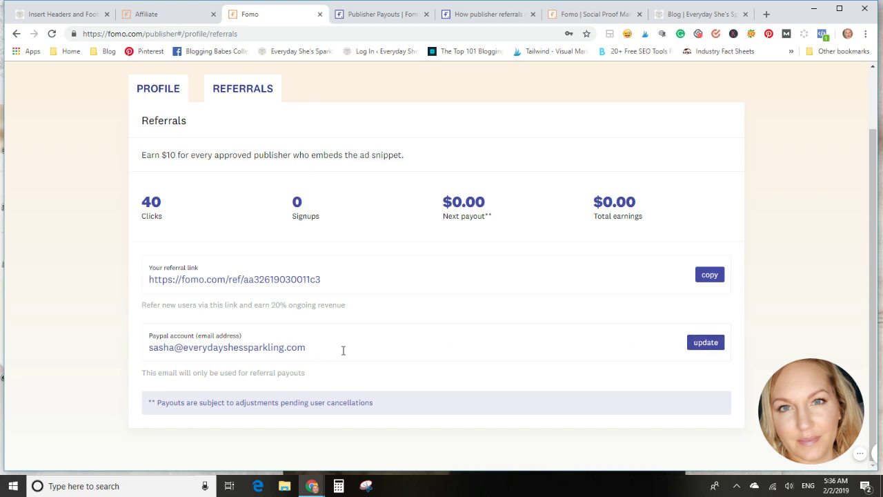
scroll(341, 309, up, 1)
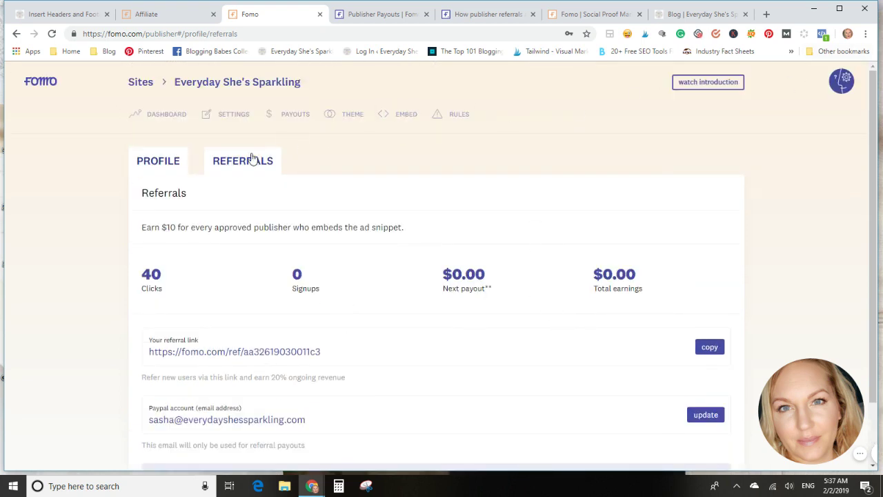
click(148, 164)
Return to the site's dashboard and review its clicks, impressions, money earned, daily chart and frequently asked questions.
click(173, 116)
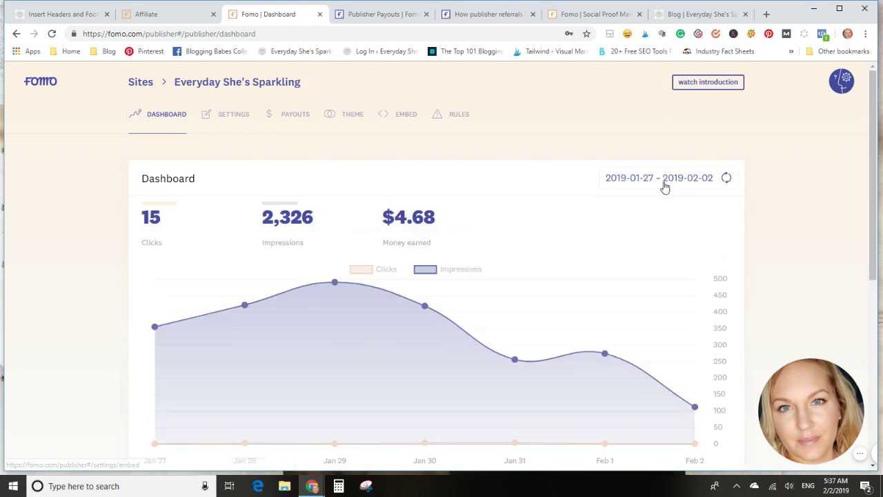
scroll(726, 232, down, 1)
scroll(737, 229, down, 2)
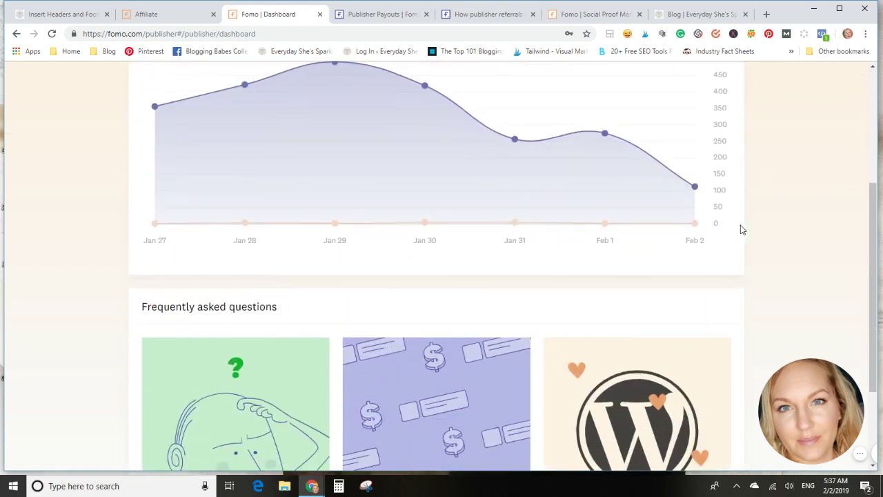
scroll(739, 228, up, 2)
scroll(741, 226, up, 2)
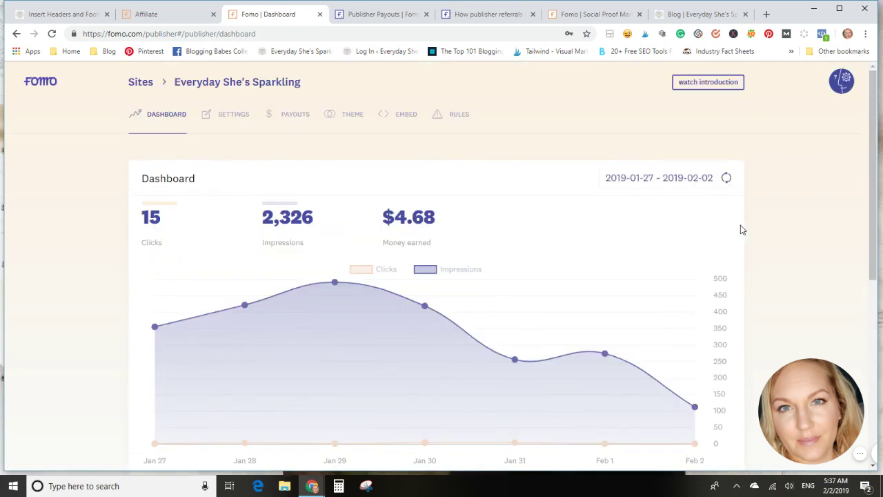
scroll(740, 226, down, 3)
scroll(741, 226, down, 2)
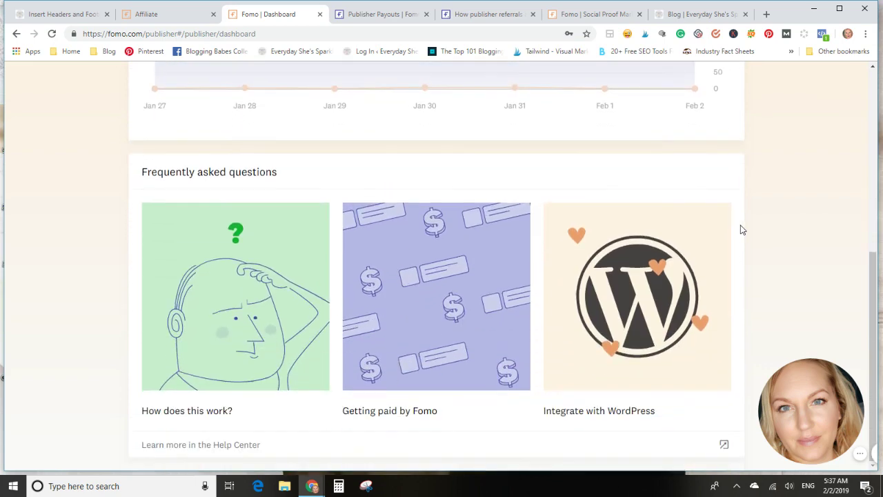
scroll(740, 226, up, 3)
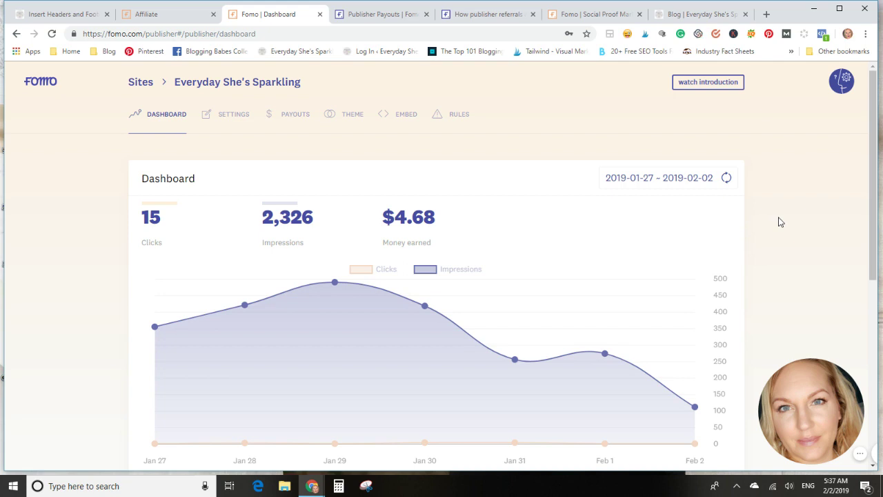
drag(815, 406, 720, 406)
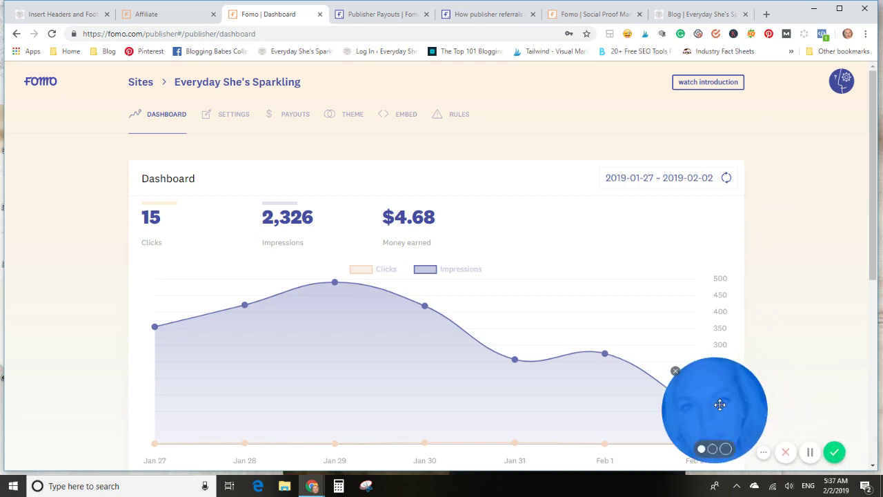